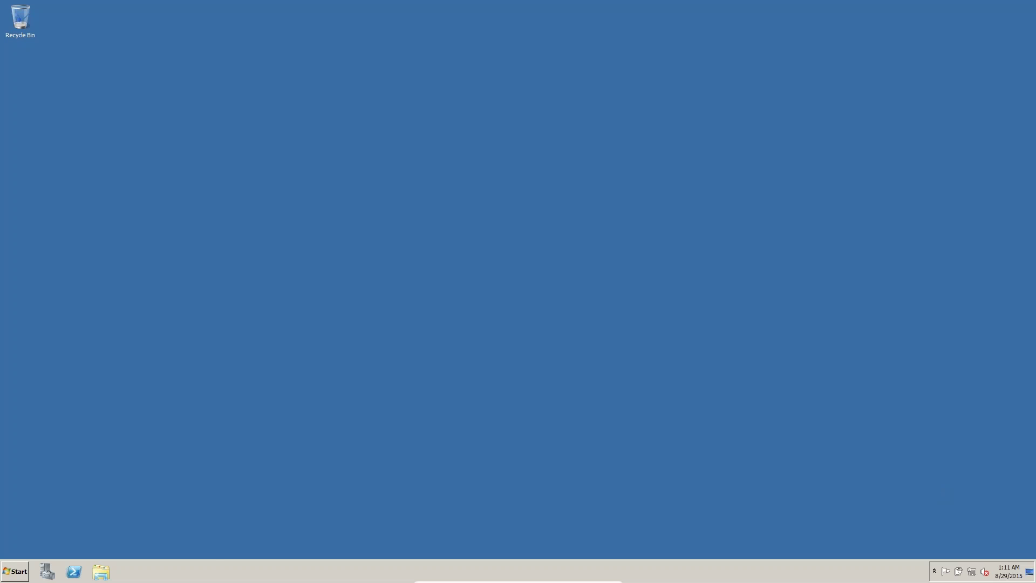
Step: Search the Start menu for hdwwiz and launch the Add Hardware Wizard
left_click(17, 573)
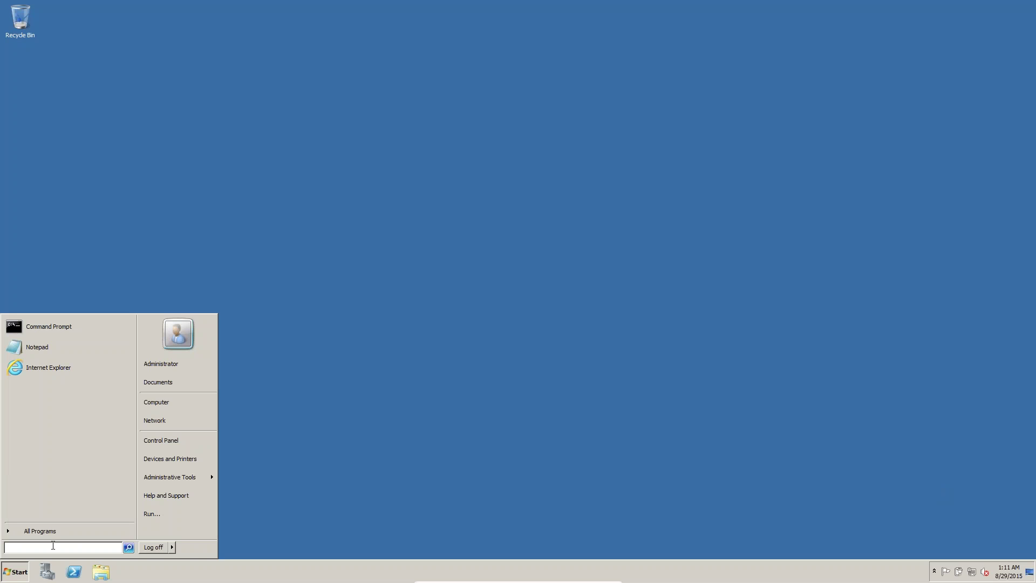
type("hdw")
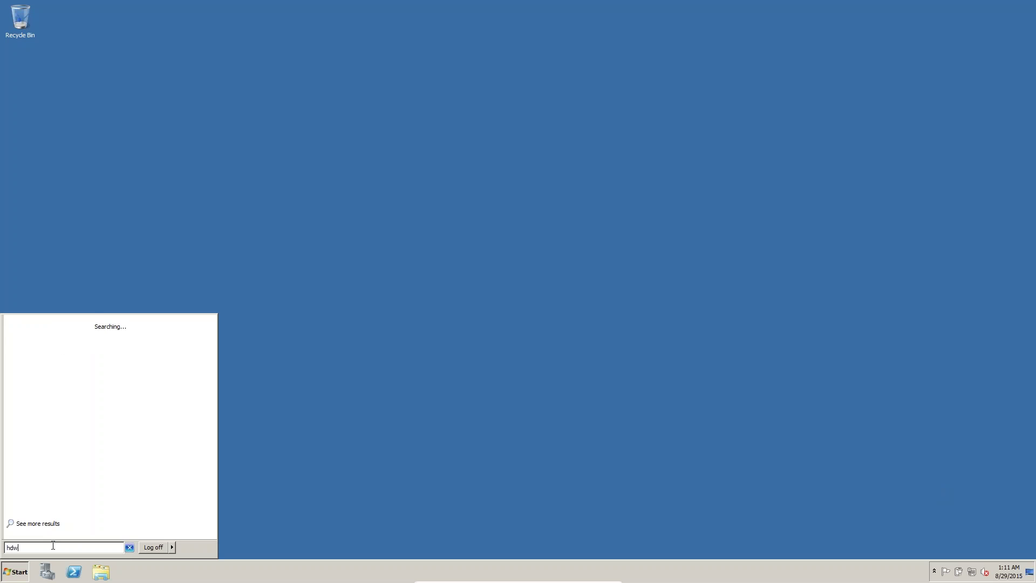
type("wiz")
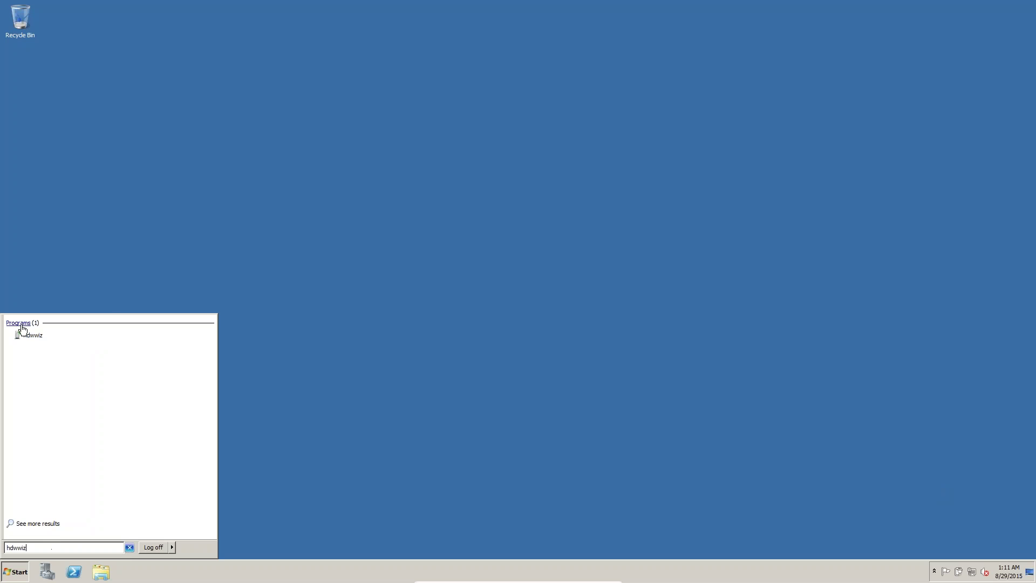
left_click(29, 340)
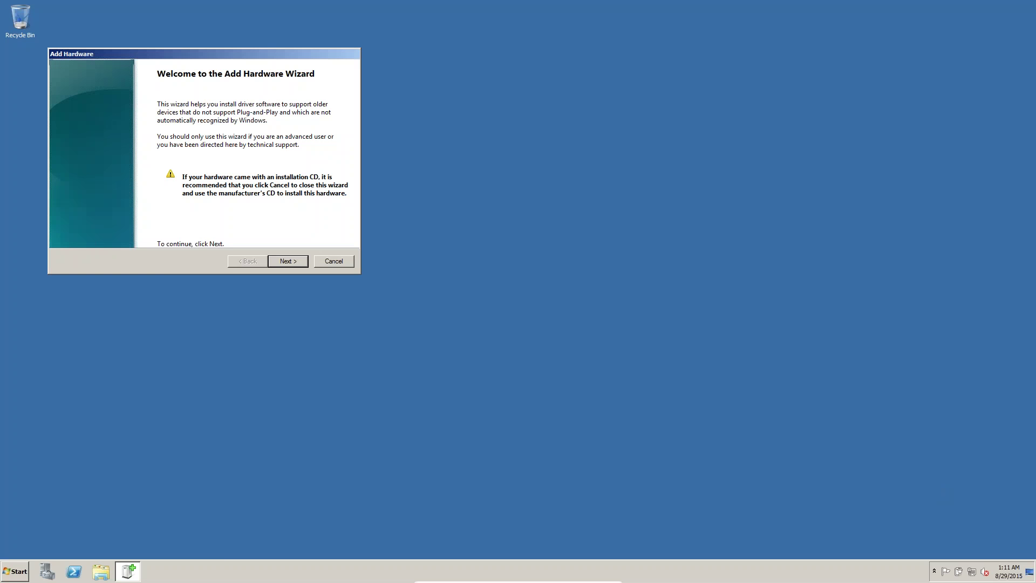
Step: Centre the wizard and advance past the welcome and hardware-search pages to manual selection
left_click_drag(167, 54, 391, 144)
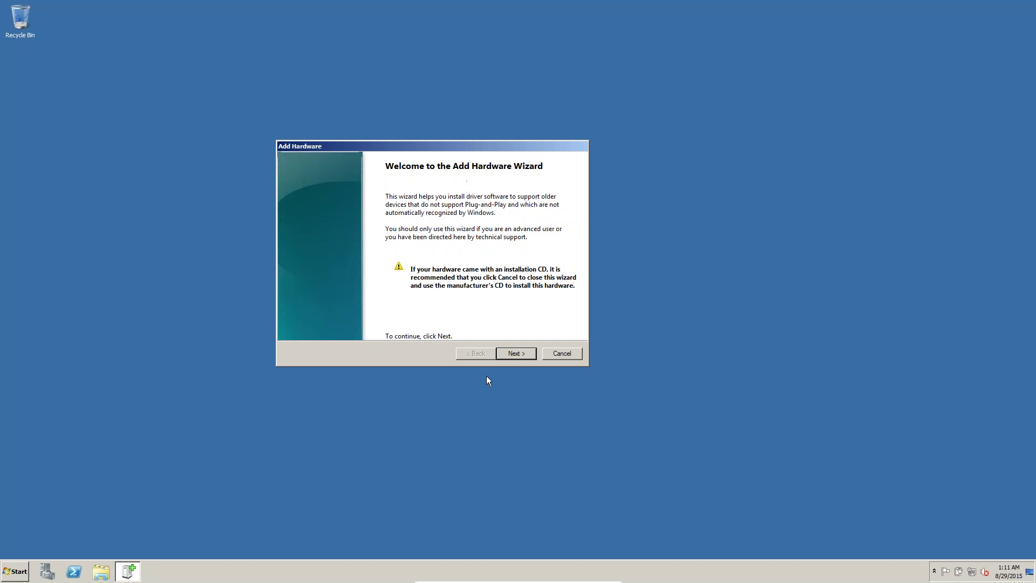
left_click(514, 354)
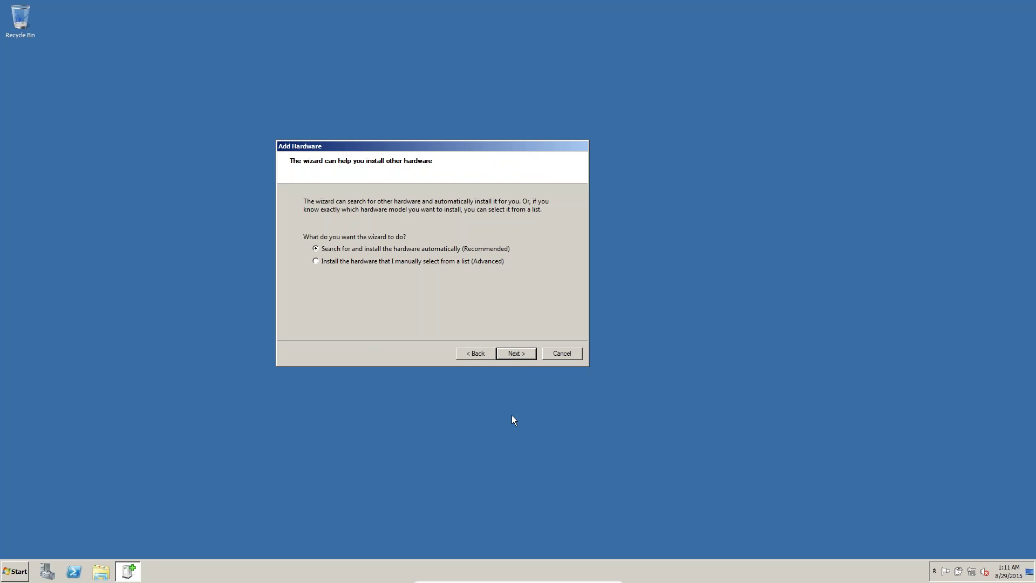
left_click(509, 354)
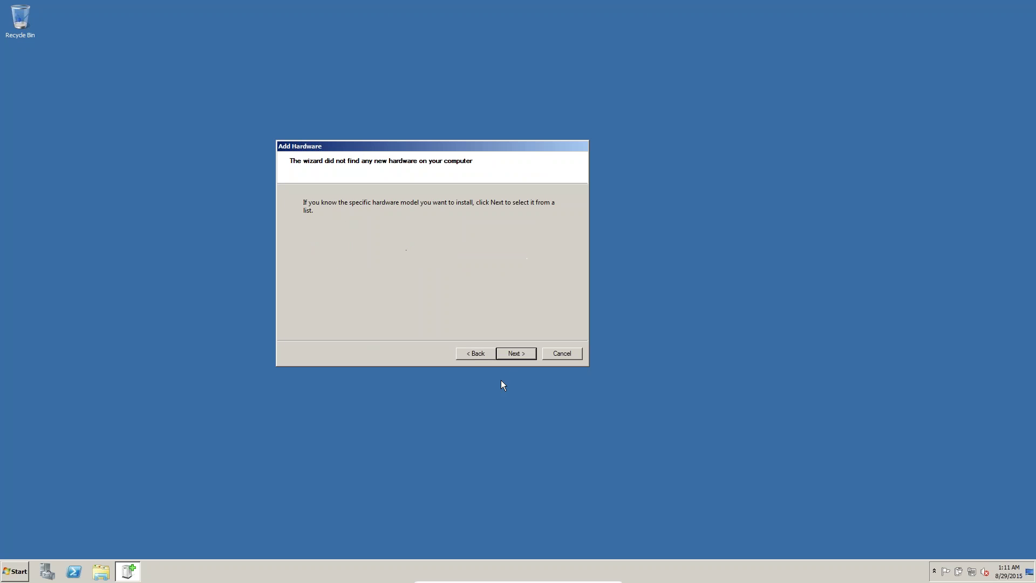
left_click(515, 356)
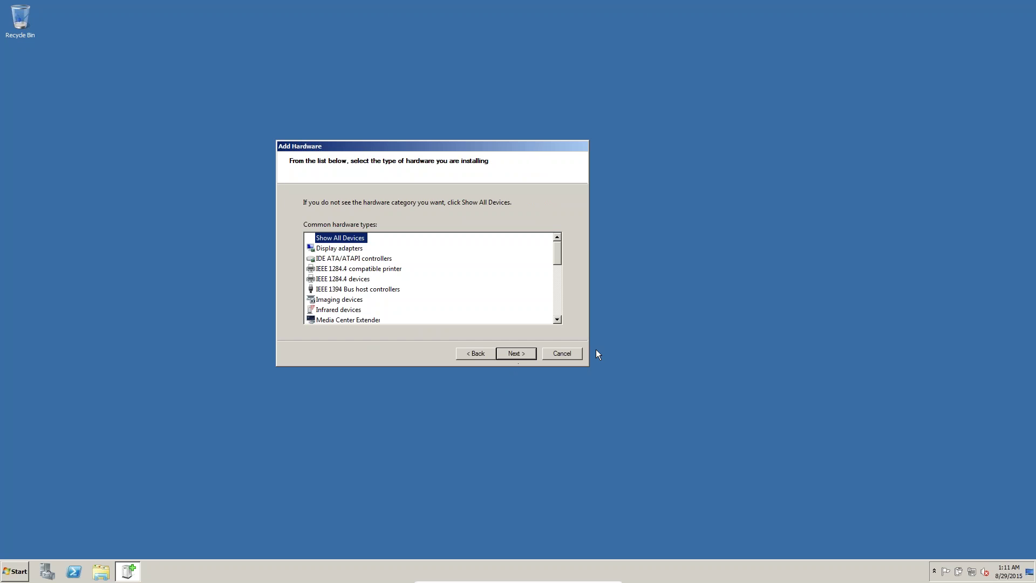
Step: Choose Network adapters as the hardware type and continue
left_click(558, 320)
left_click(558, 320)
left_click(558, 319)
left_click(558, 319)
left_click(558, 319)
left_click(558, 319)
left_click(374, 297)
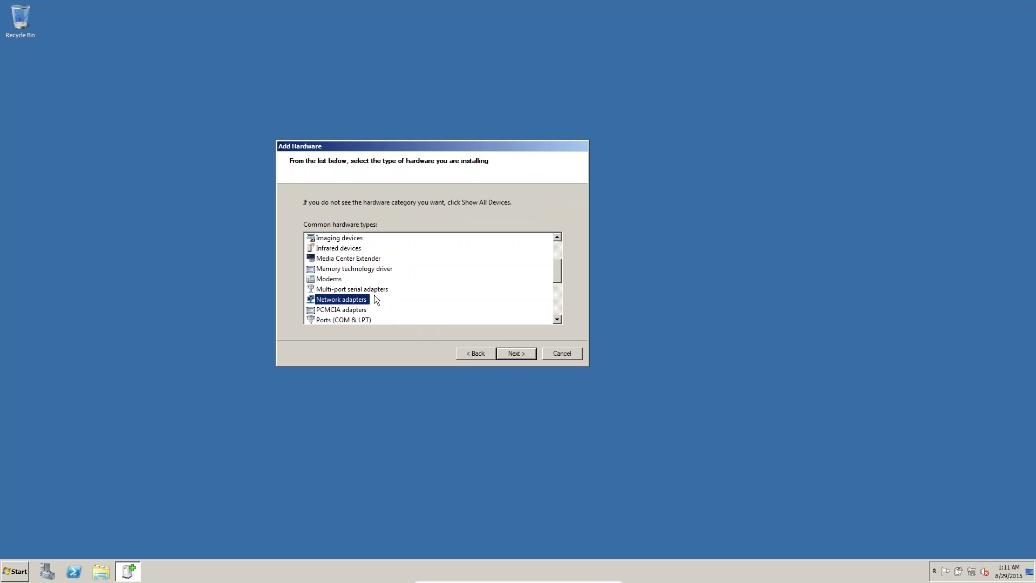
left_click(520, 353)
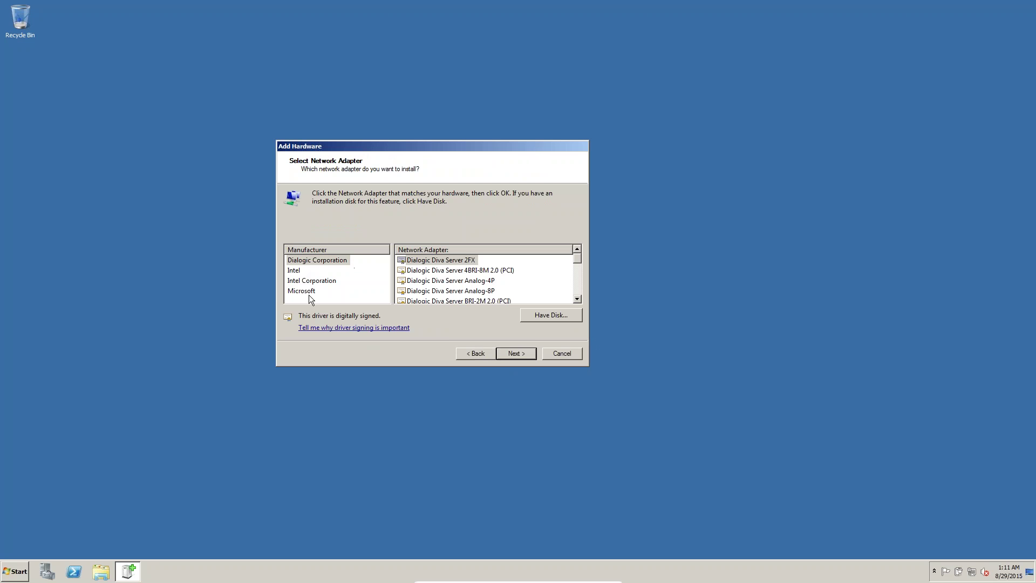
Step: Install Microsoft Loopback Adapter from the Microsoft manufacturer list and finish the wizard
left_click(309, 295)
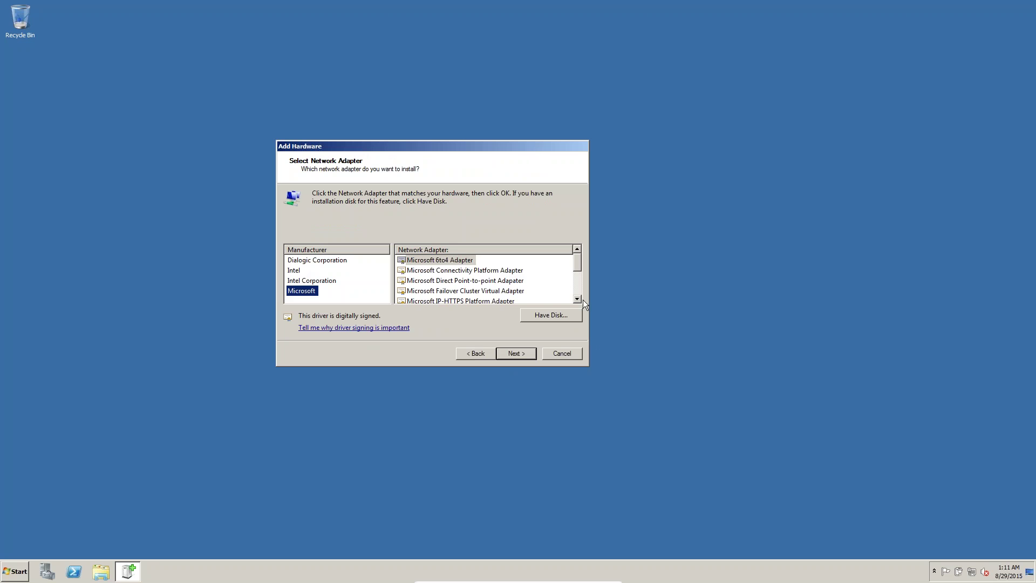
left_click(580, 299)
left_click(580, 299)
left_click(580, 299)
left_click(579, 299)
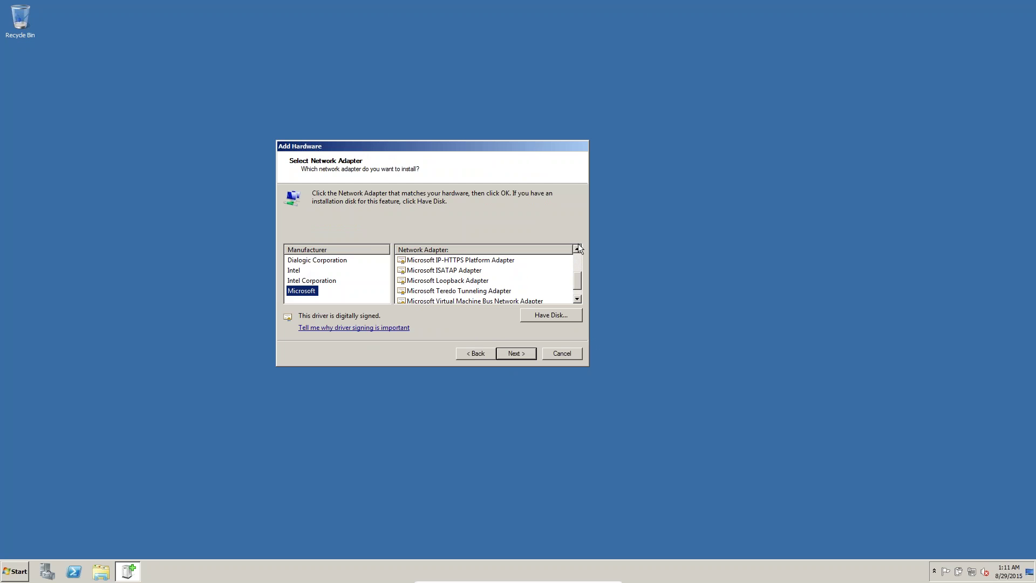
left_click(437, 280)
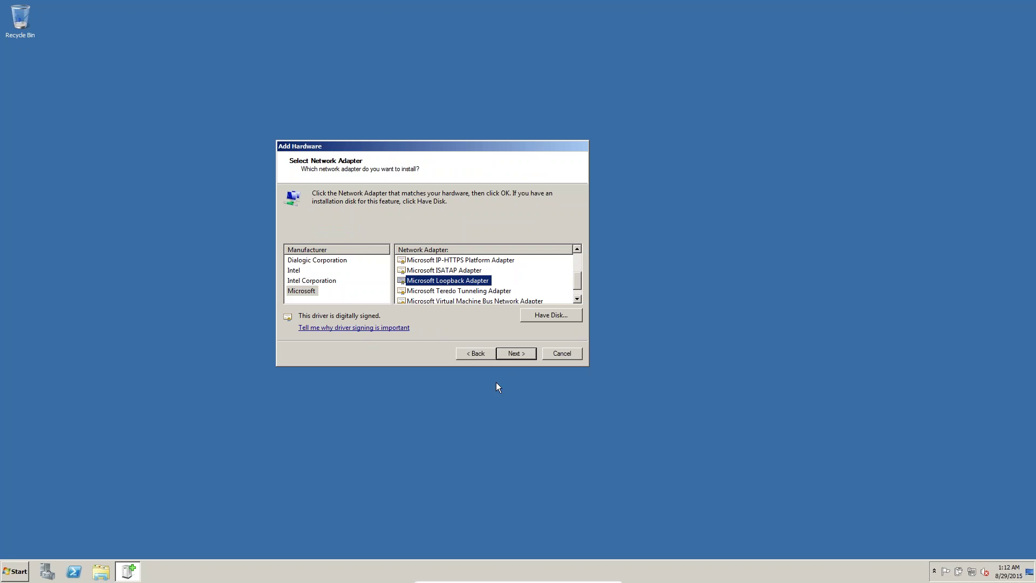
left_click(512, 355)
left_click(512, 356)
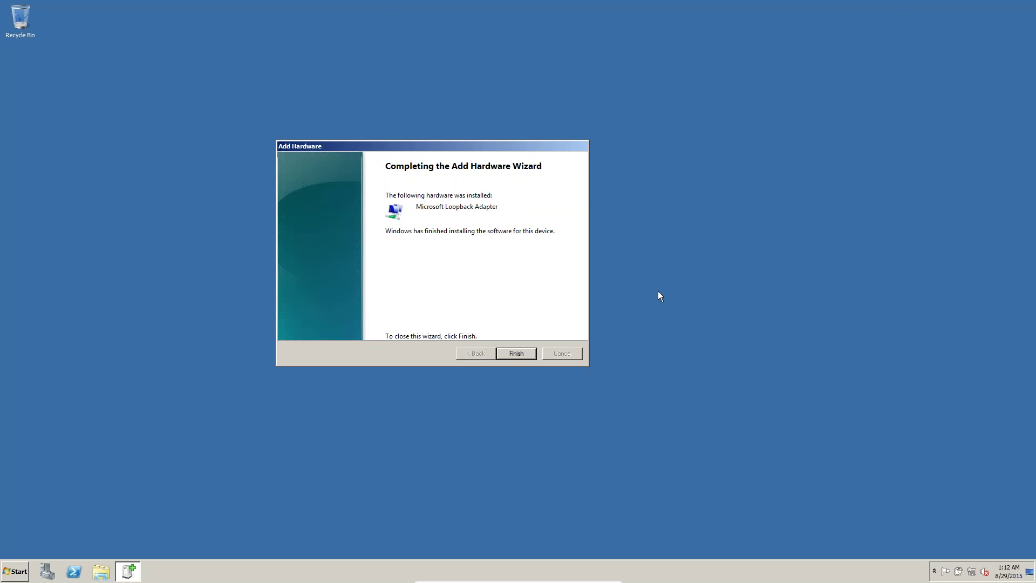
left_click(517, 353)
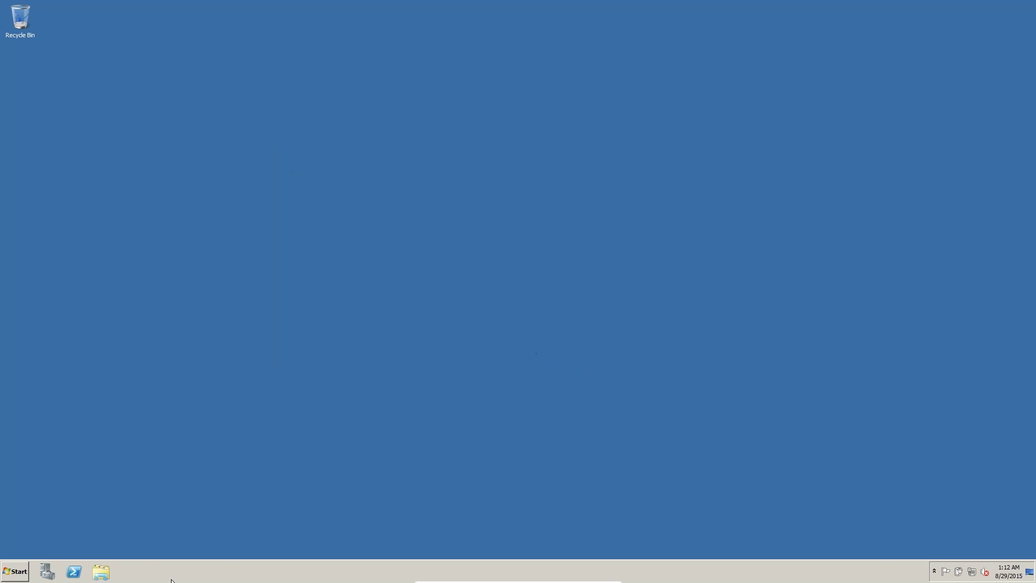
Step: Open a maximized Control Panel in Large icons view and reach Network Connections via Network and Sharing Center
left_click(15, 571)
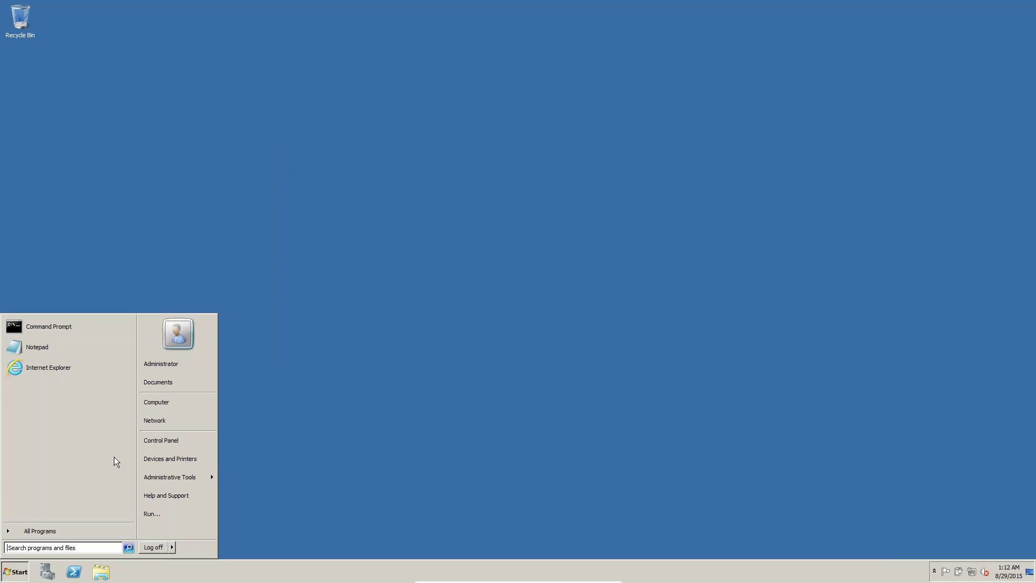
left_click(171, 446)
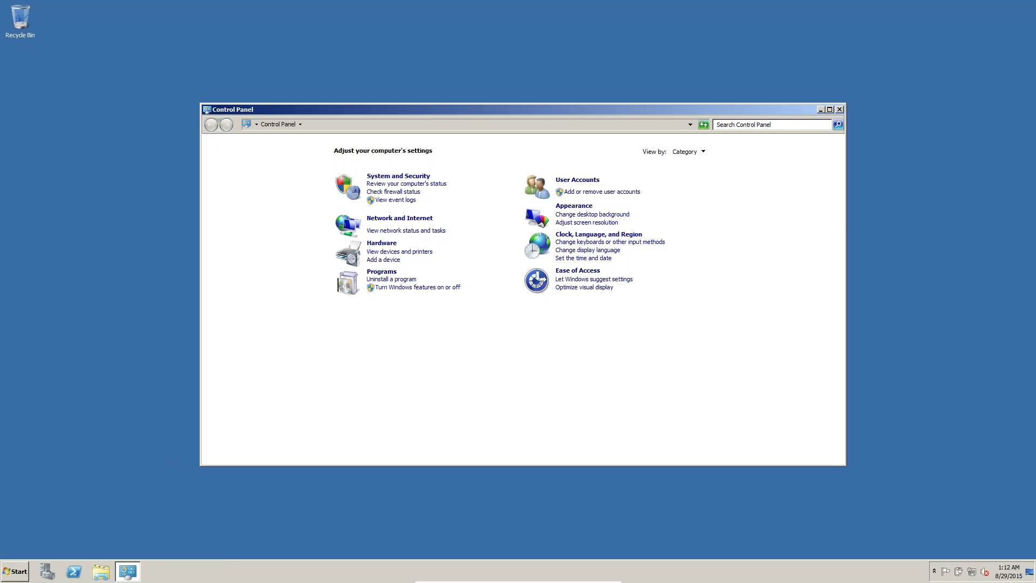
left_click(830, 109)
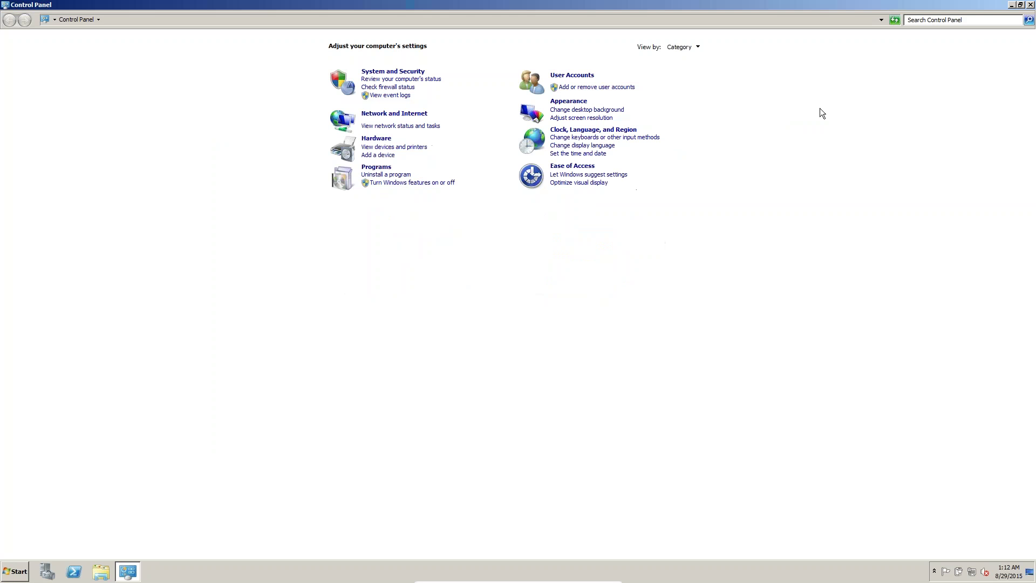
left_click(687, 48)
left_click(689, 69)
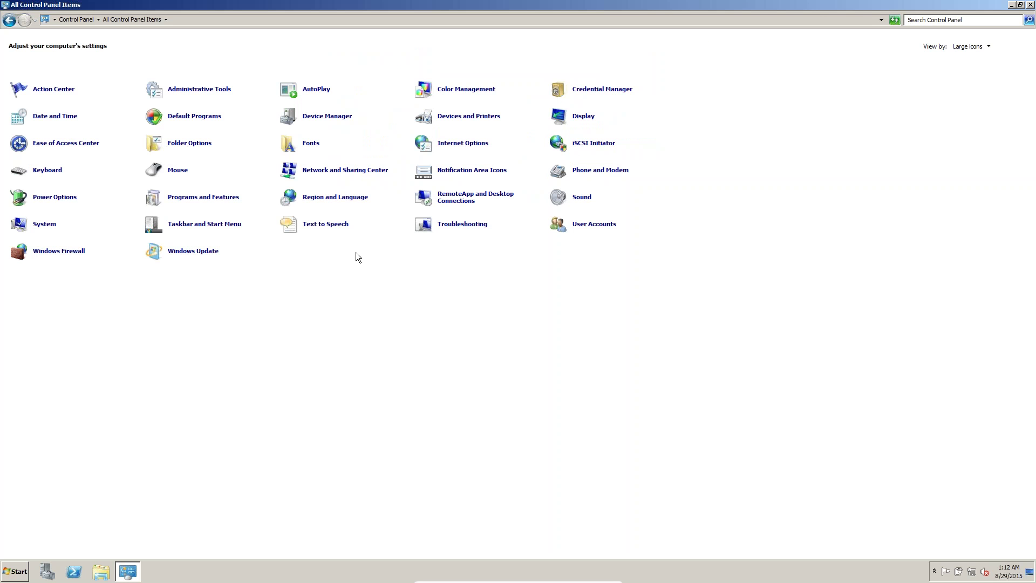
left_click(326, 170)
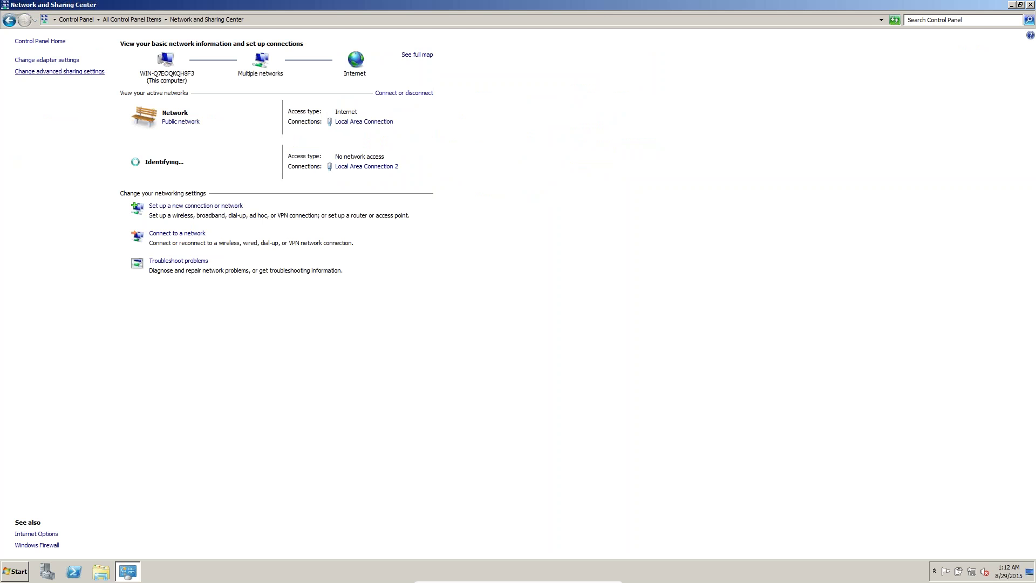
left_click(47, 60)
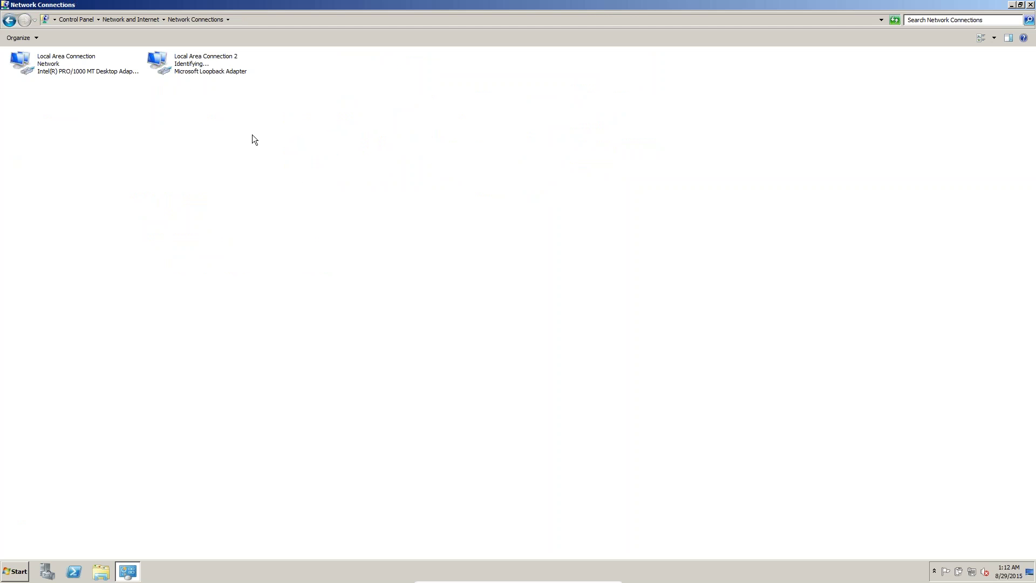
Step: In Local Area Connection 2 properties, uncheck TCP/IPv6 and open the TCP/IPv4 settings
double_click(205, 73)
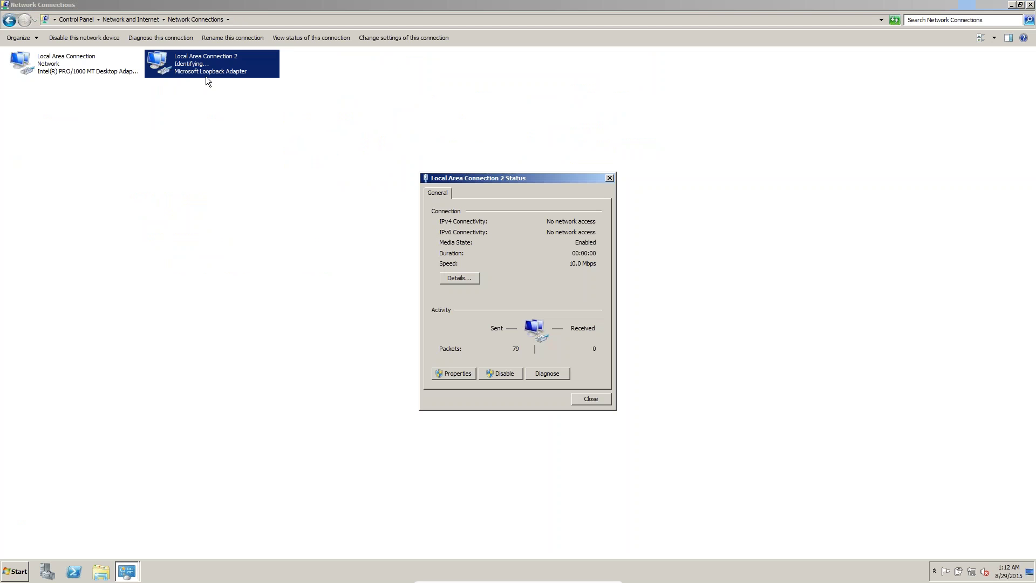
left_click(451, 374)
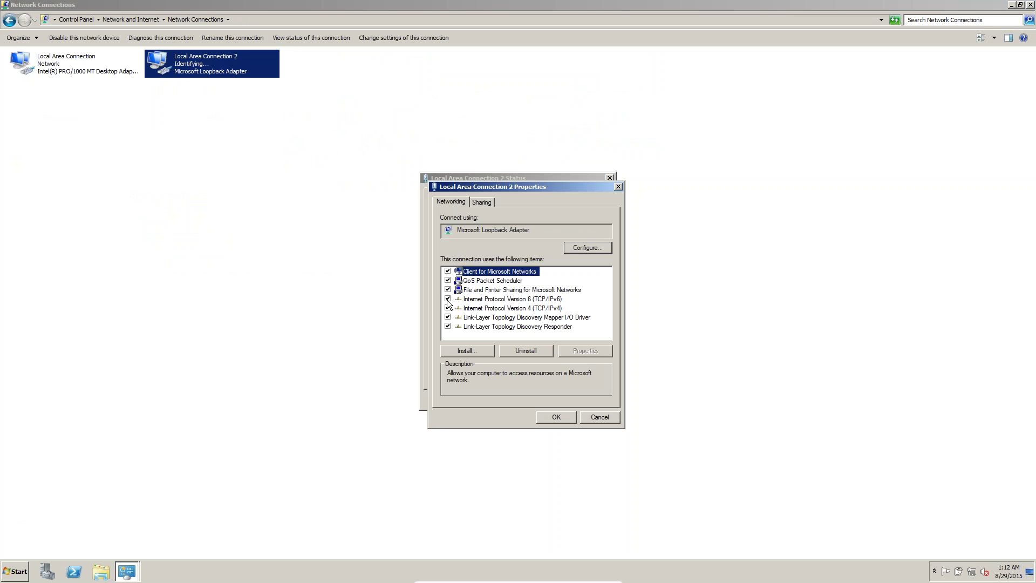
left_click(448, 300)
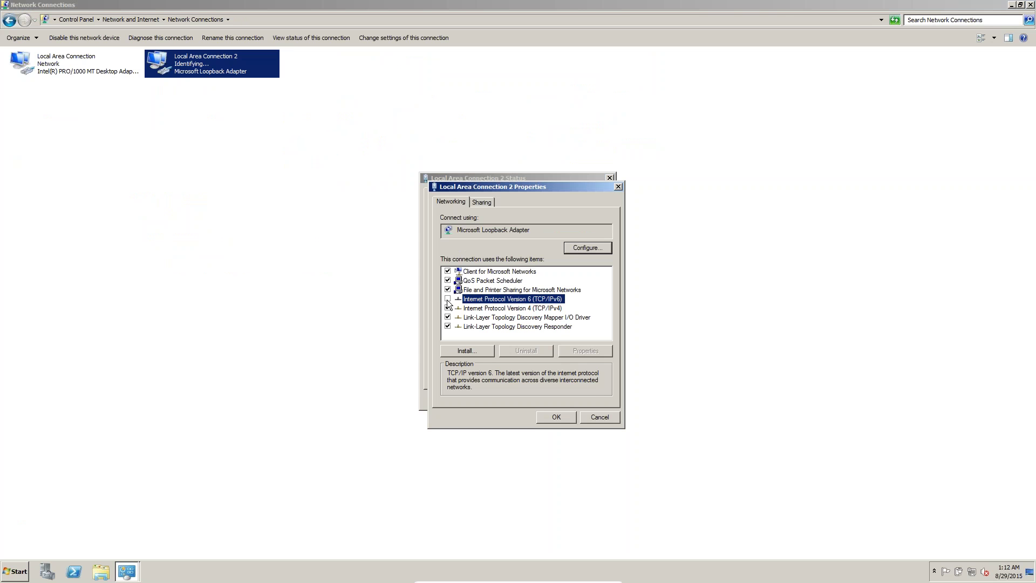
left_click(492, 309)
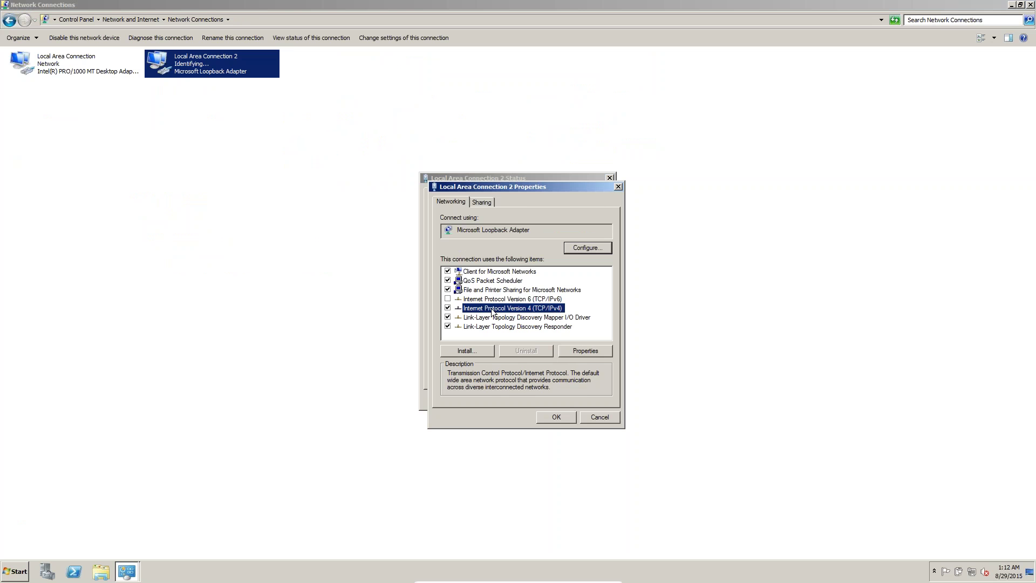
double_click(493, 309)
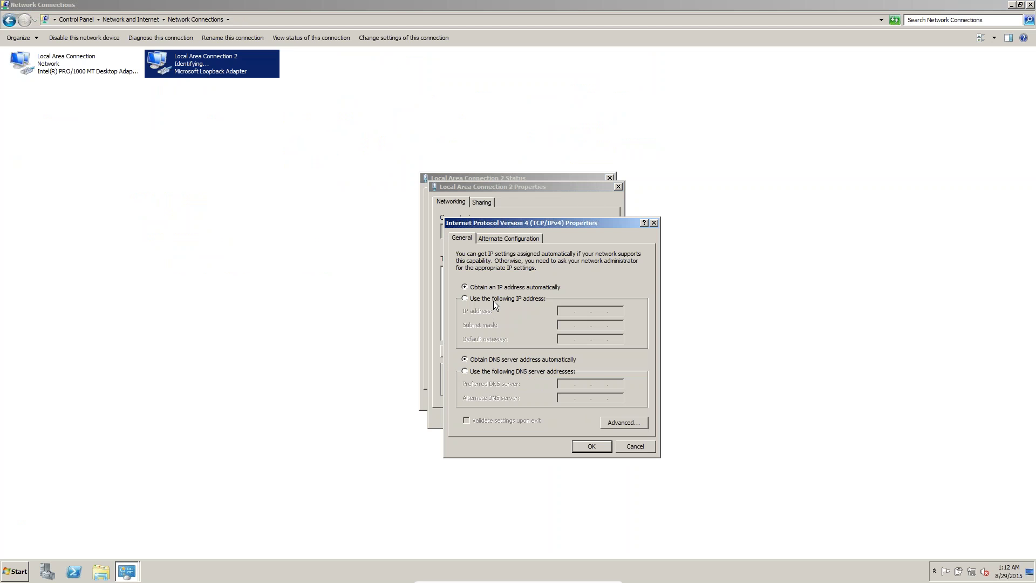
Step: Assign static IP 10.10.10.10 with subnet mask 255.0.0.0 and confirm all connection dialogs
left_click(482, 300)
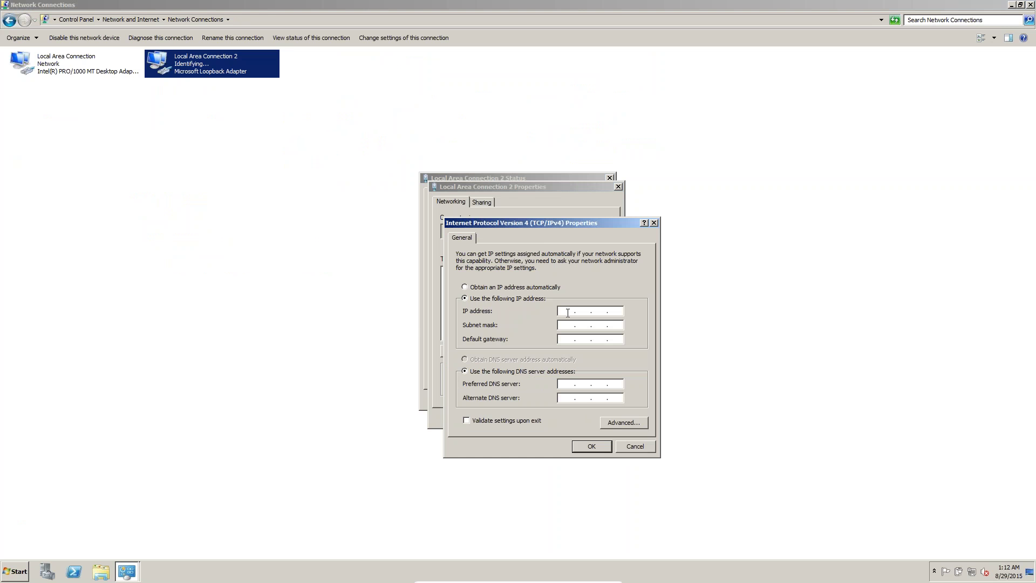
type("10.10.10.10")
key("Tab")
left_click(590, 447)
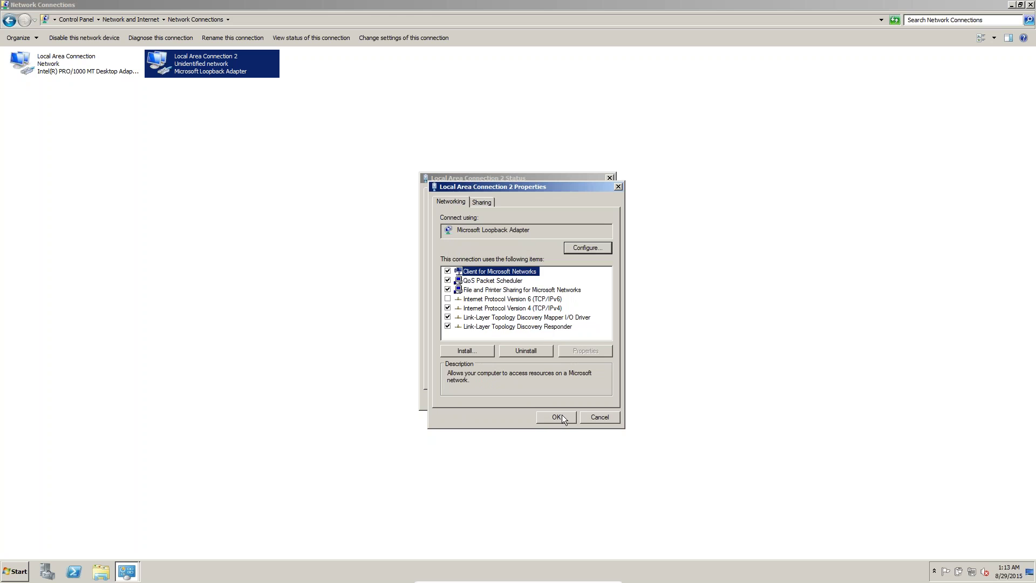
left_click(559, 417)
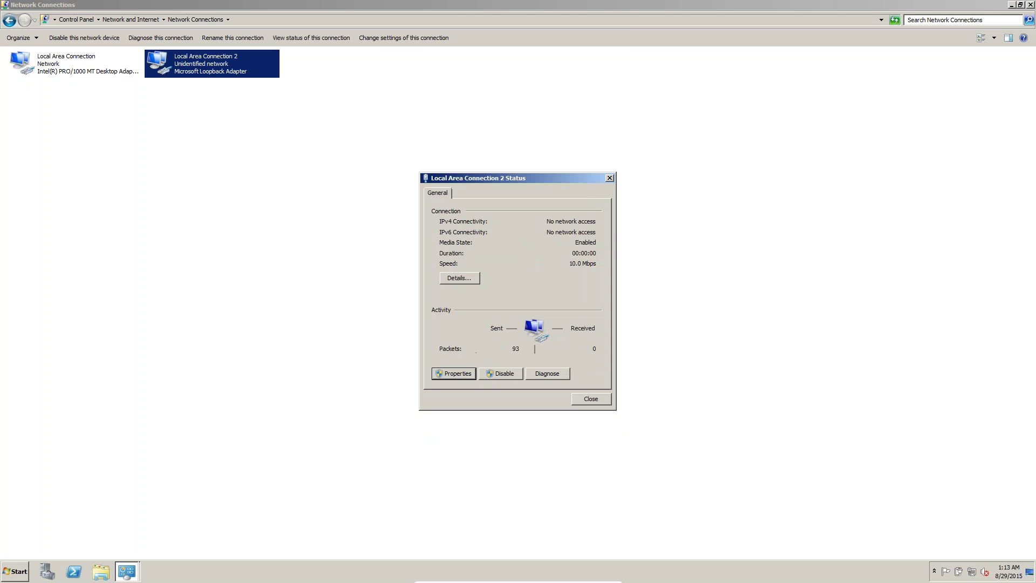
left_click(587, 401)
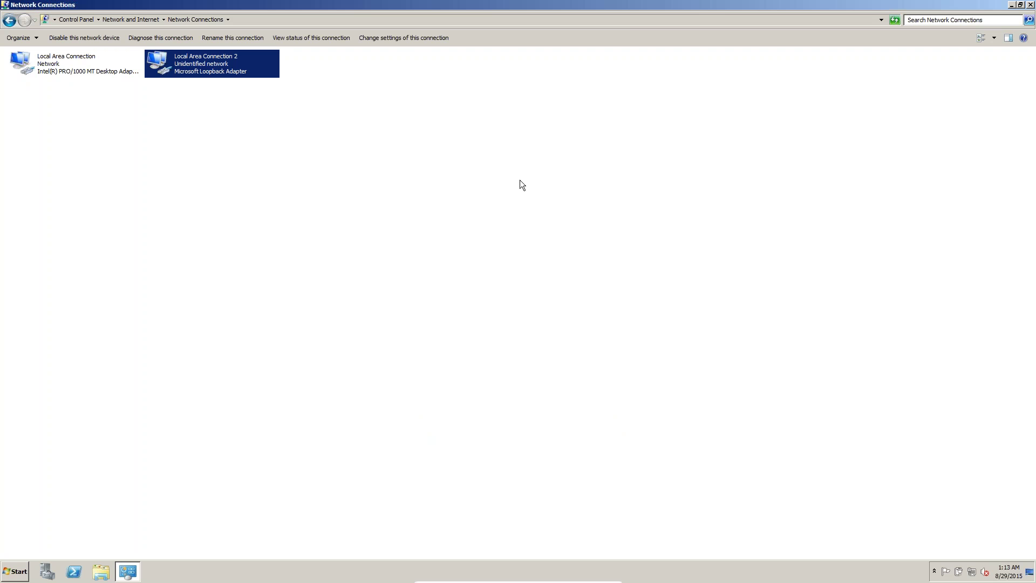
Step: Close the Network Connections window
left_click(1030, 4)
left_click(15, 571)
left_click(454, 367)
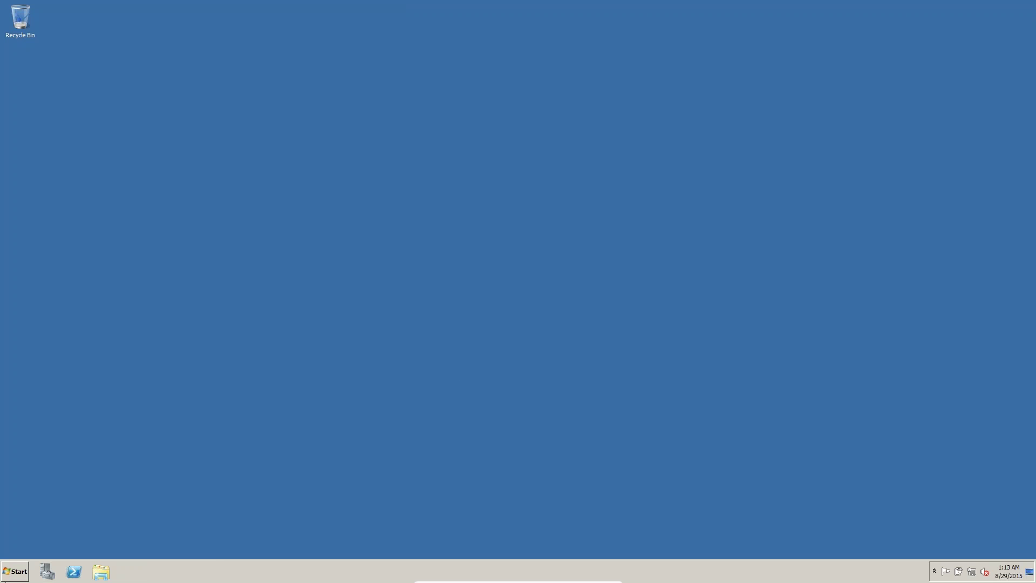
Step: Open a maximized Computer window and browse into C:\Windows
left_click(15, 571)
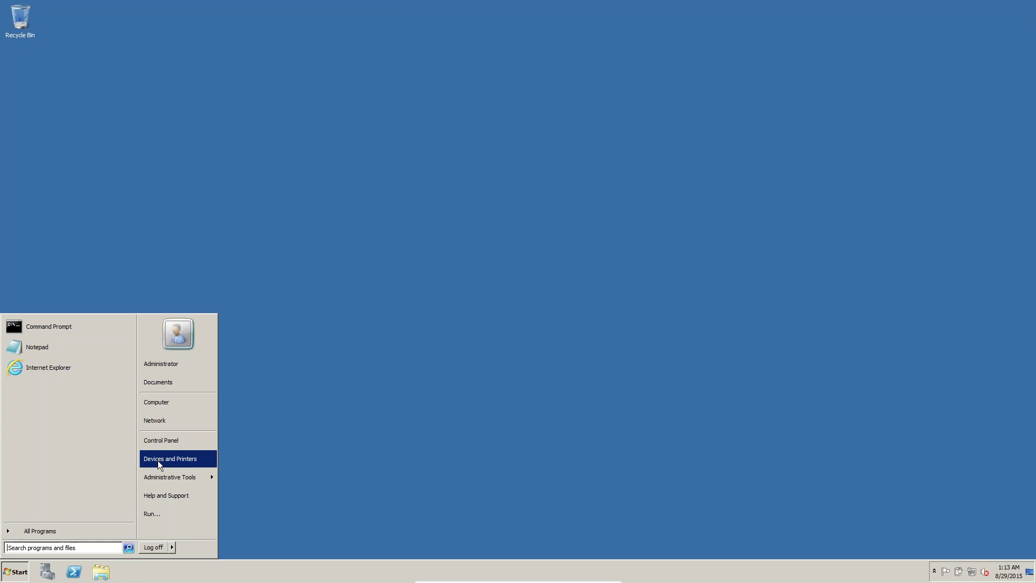
left_click(165, 411)
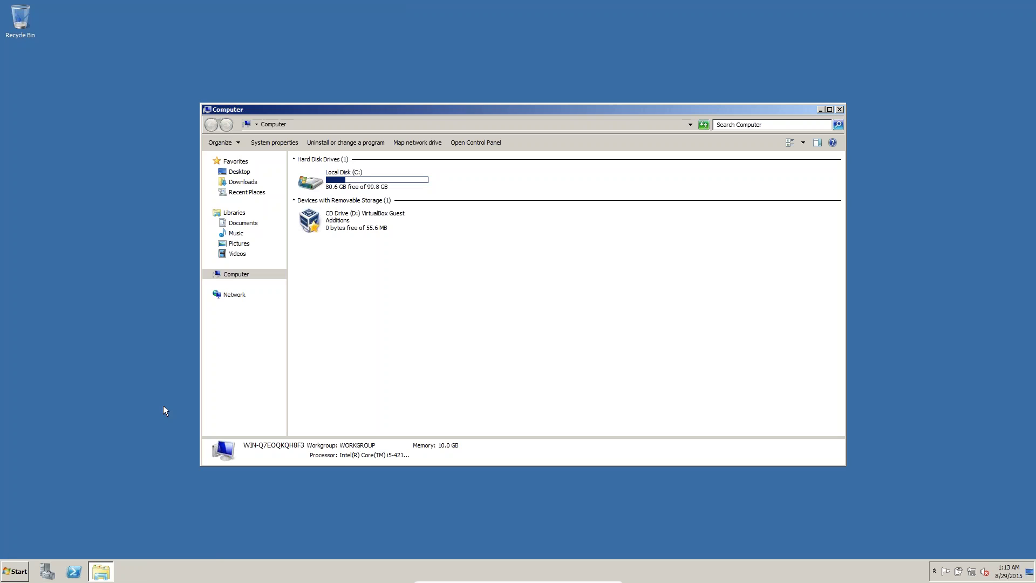
left_click(830, 109)
double_click(161, 74)
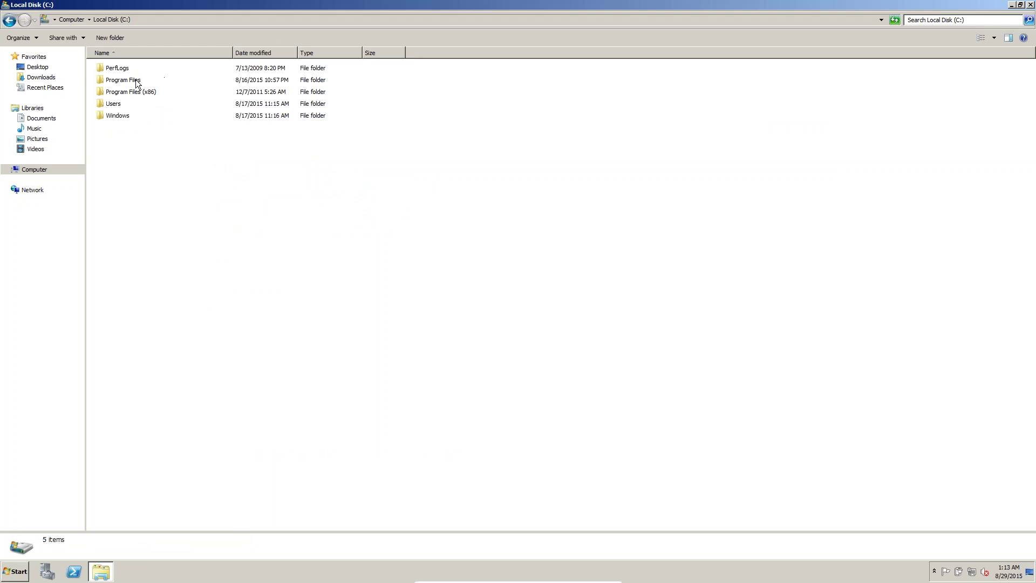
double_click(118, 118)
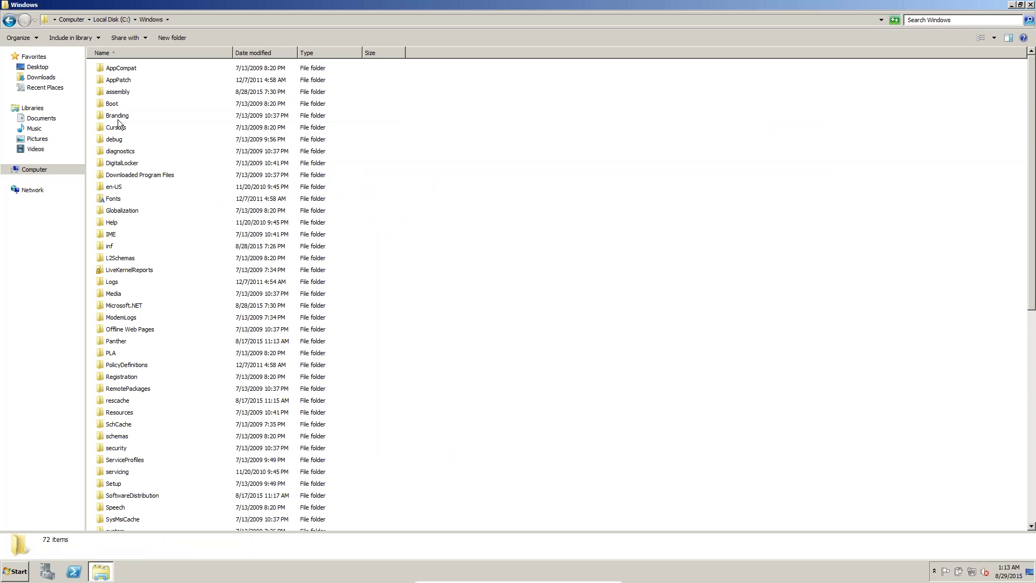
Step: Navigate through System32 and drivers into the etc folder and right-click the hosts file
left_click(118, 119)
key("s")
key("s")
key("s")
key("s")
key("s")
key("s")
key("s")
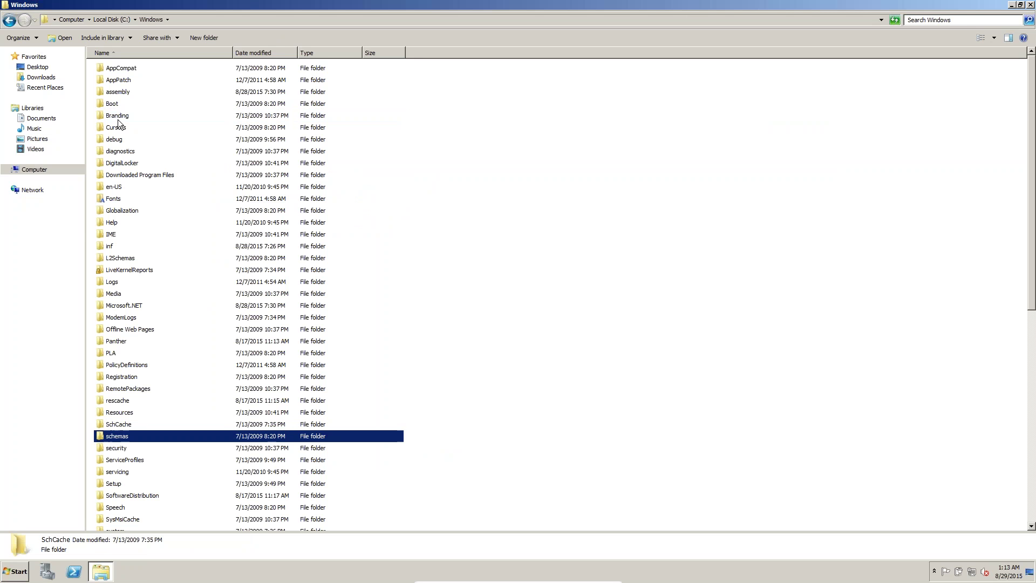
type("system32")
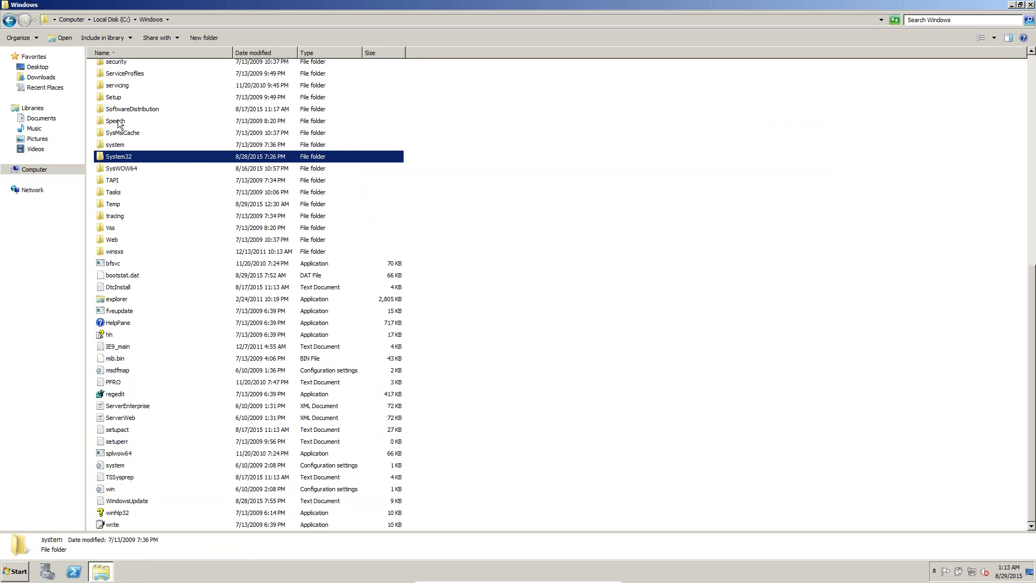
double_click(121, 156)
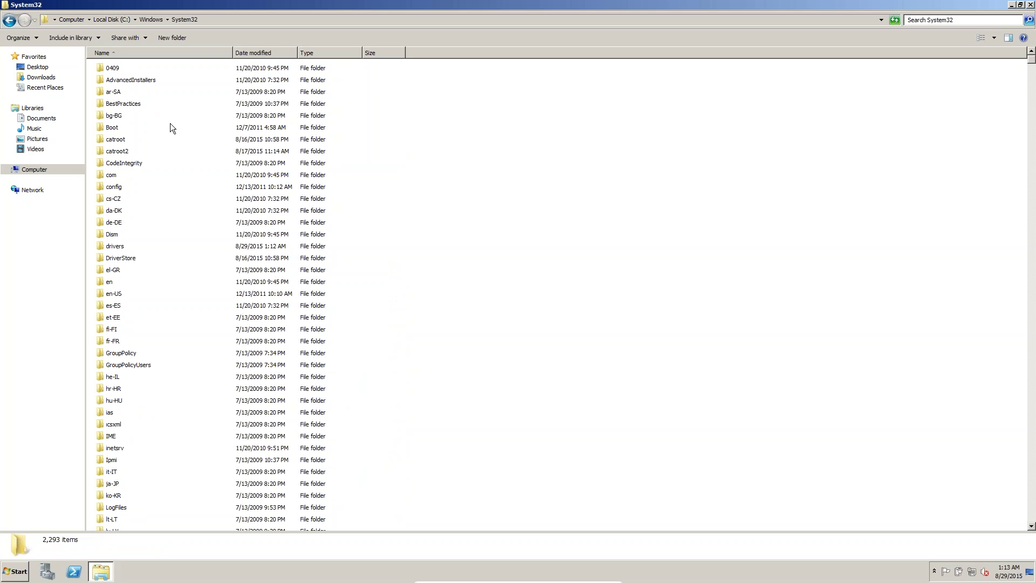
double_click(118, 247)
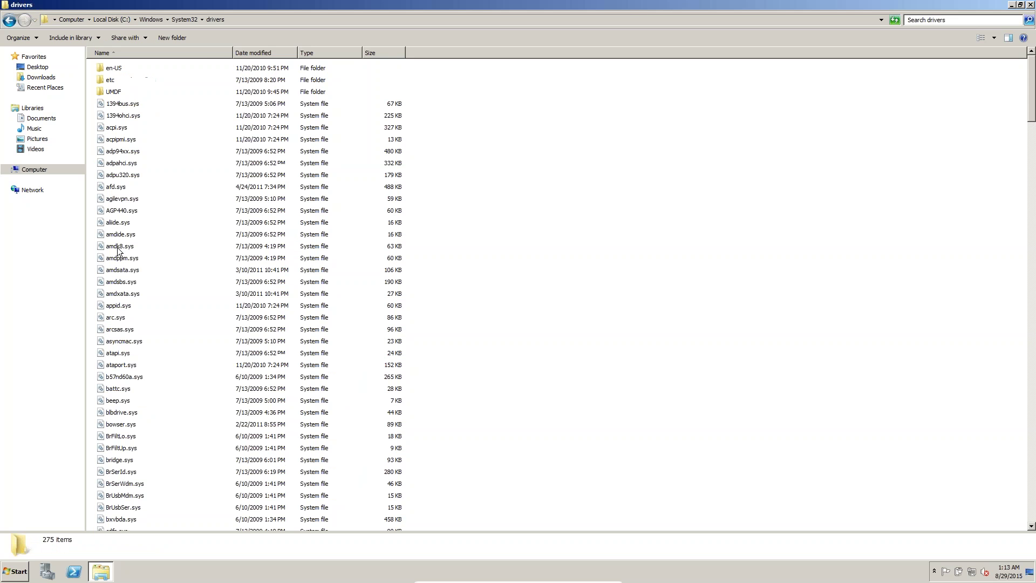
left_click(105, 78)
double_click(105, 79)
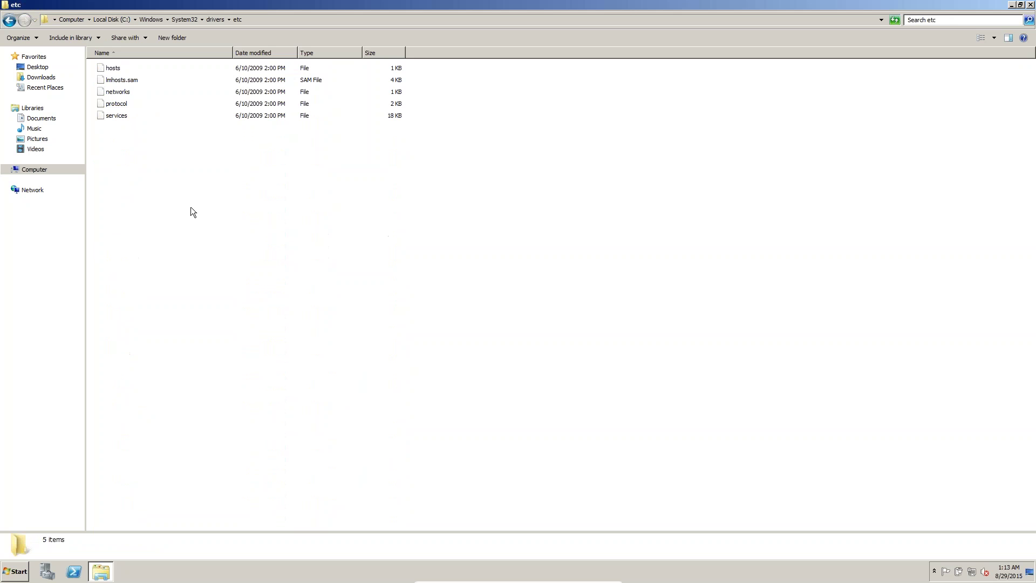
left_click(109, 70)
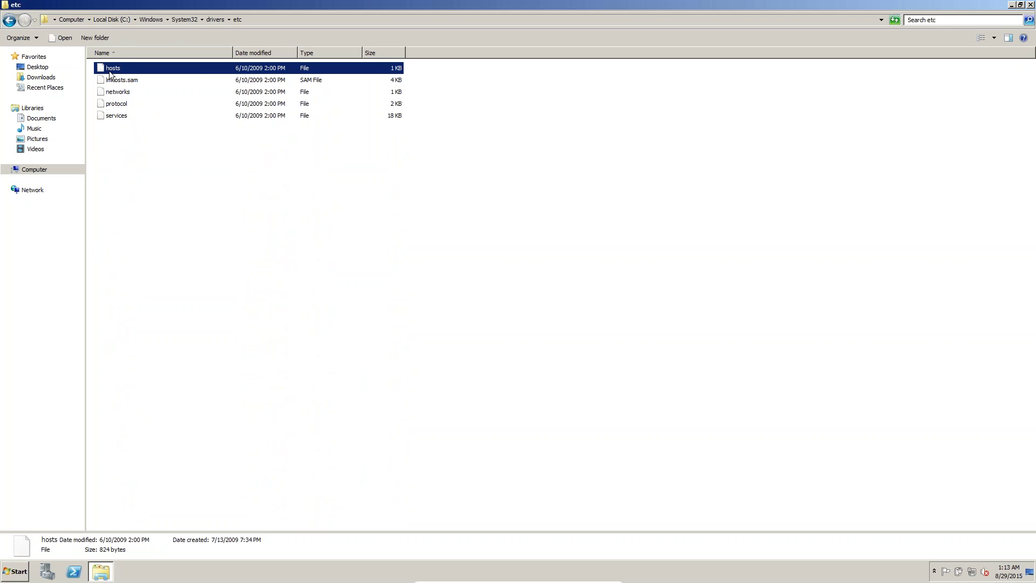
right_click(110, 72)
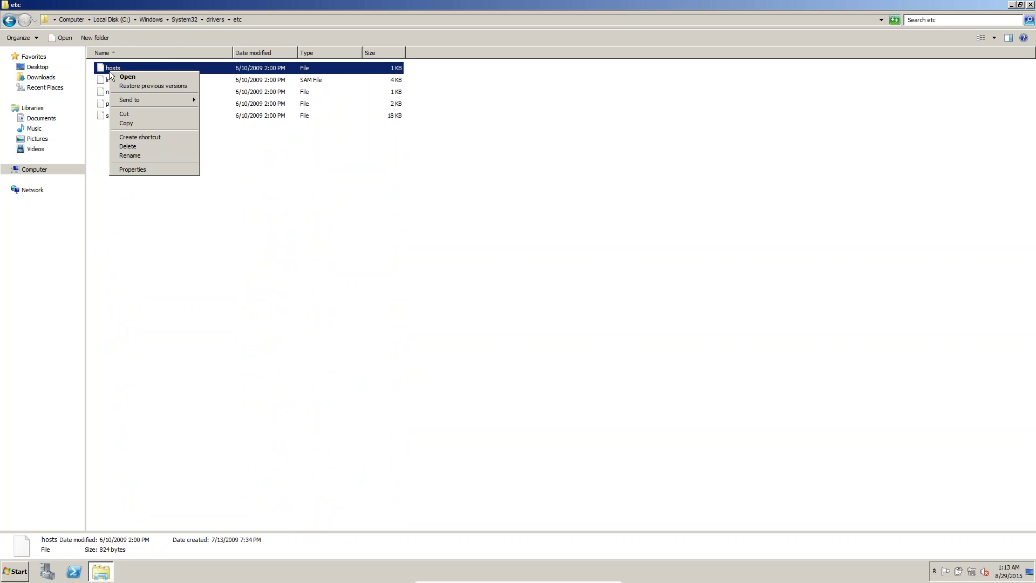
Step: Open the hosts file's security permissions and add the Everyone group
left_click(154, 170)
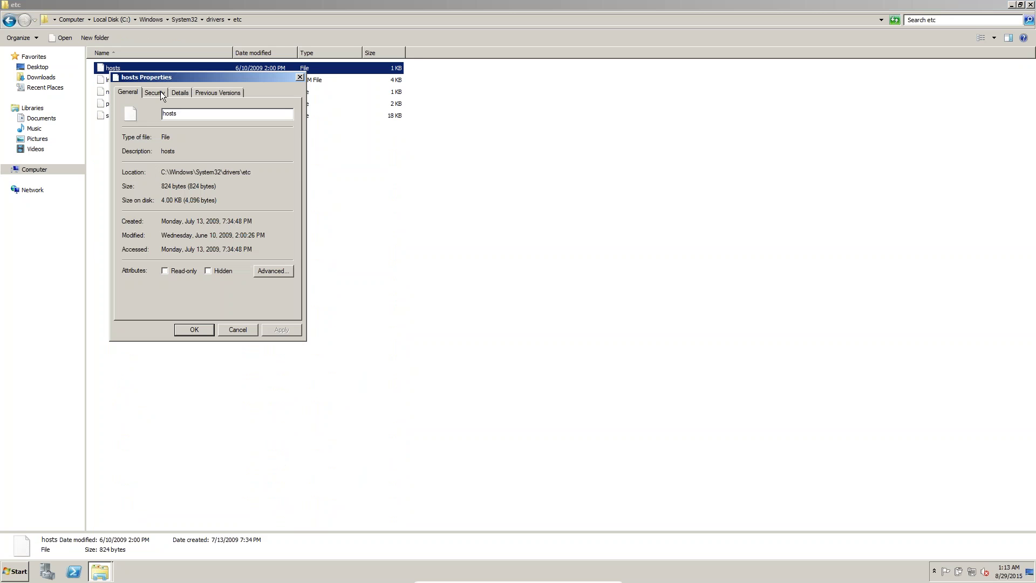
left_click(155, 93)
left_click_drag(161, 77, 414, 218)
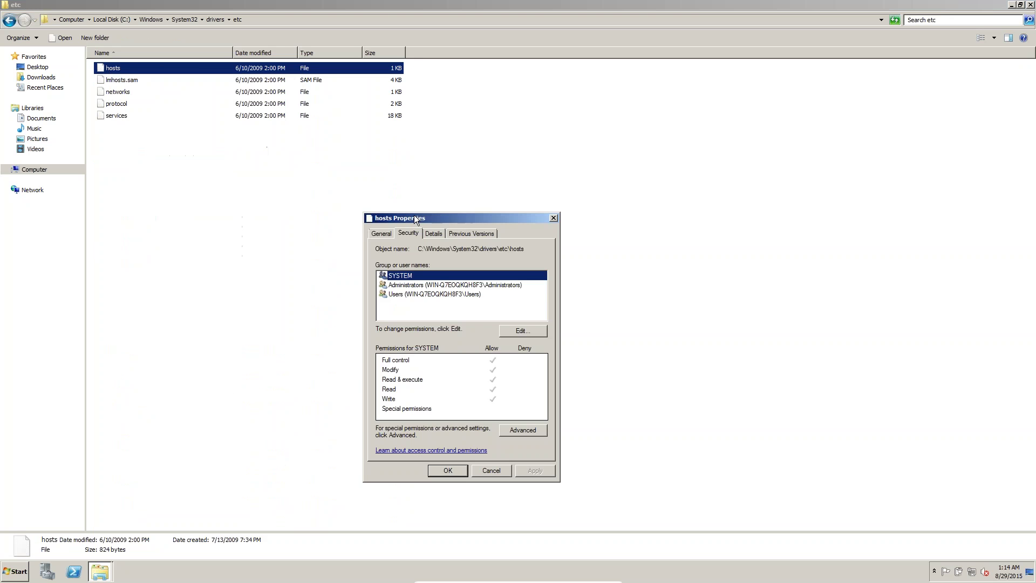
left_click(522, 331)
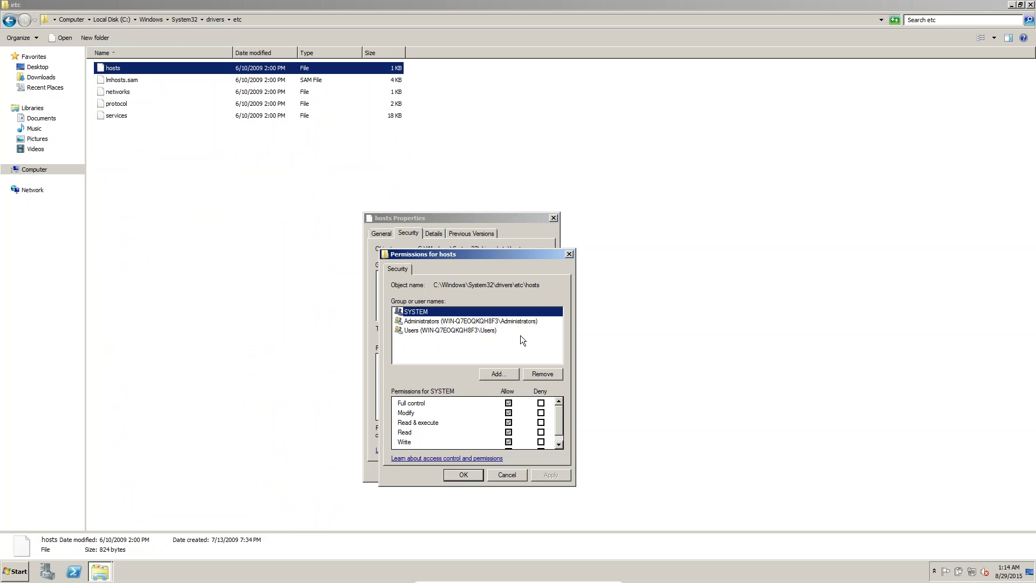
left_click(499, 374)
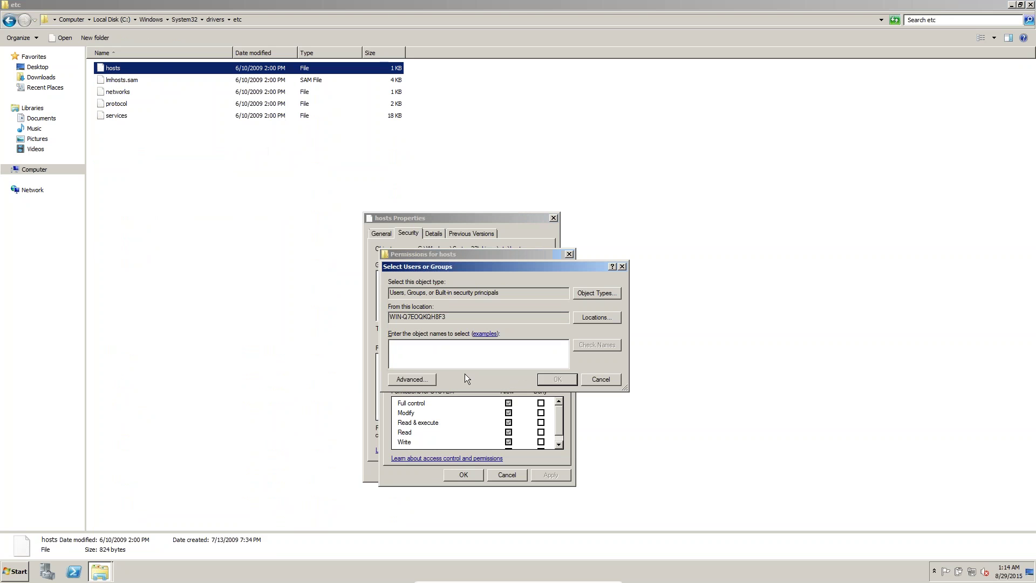
type("everyone")
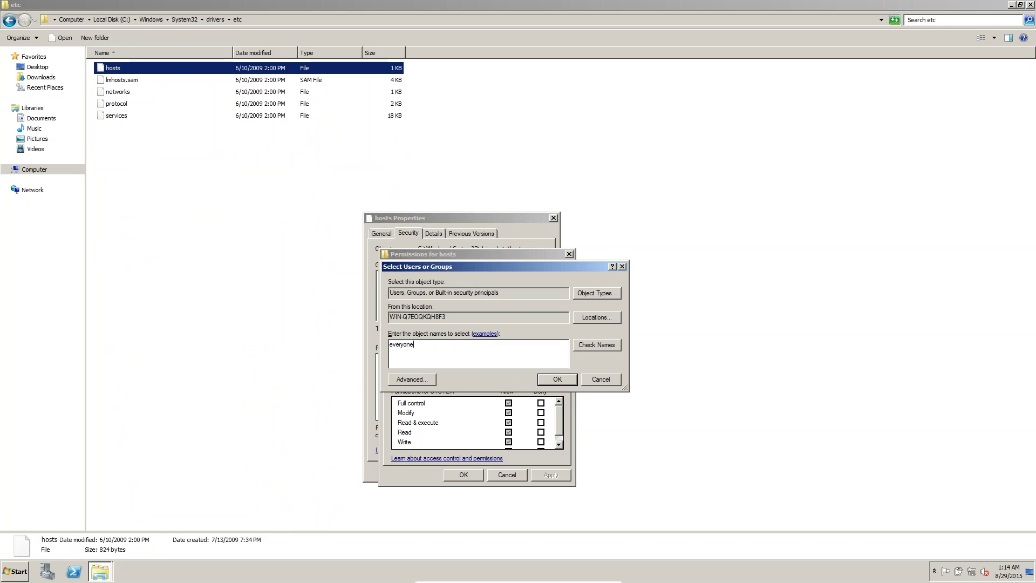
left_click(604, 345)
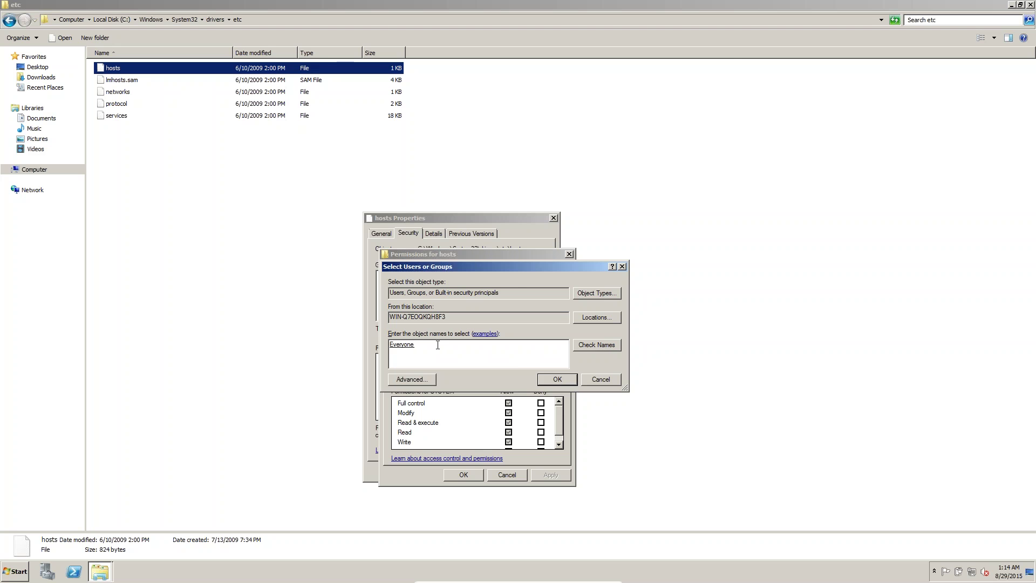
left_click(552, 381)
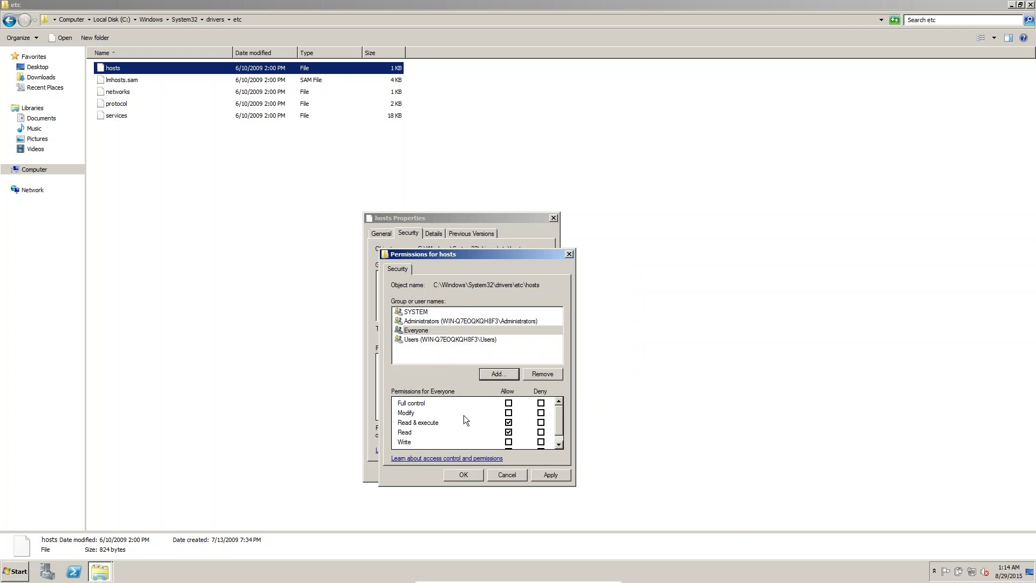
Step: Allow Everyone Full control on hosts, apply, accept the warning, and close the dialogs
left_click(509, 403)
left_click(551, 474)
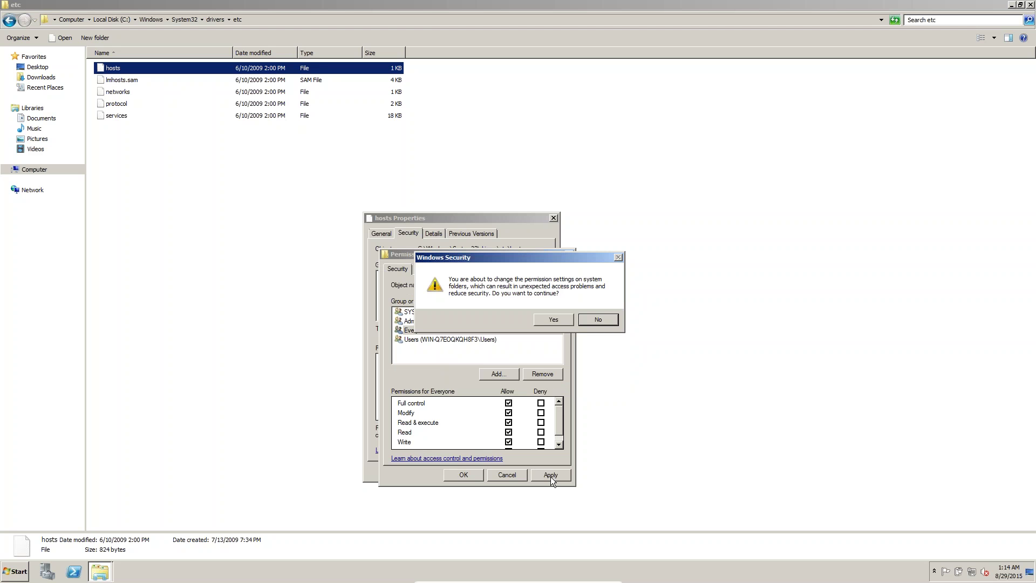
left_click(553, 319)
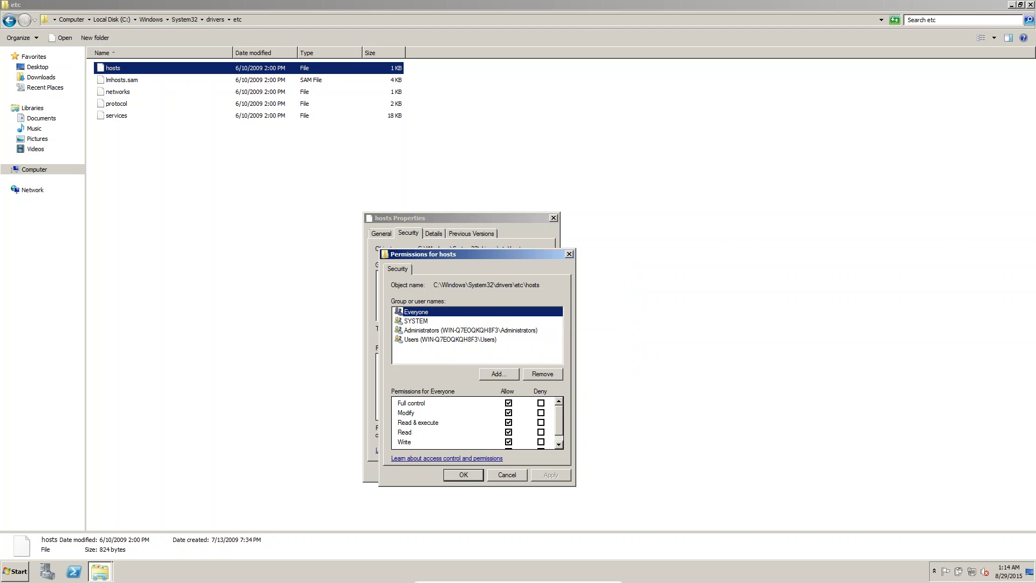
left_click(461, 475)
left_click(447, 470)
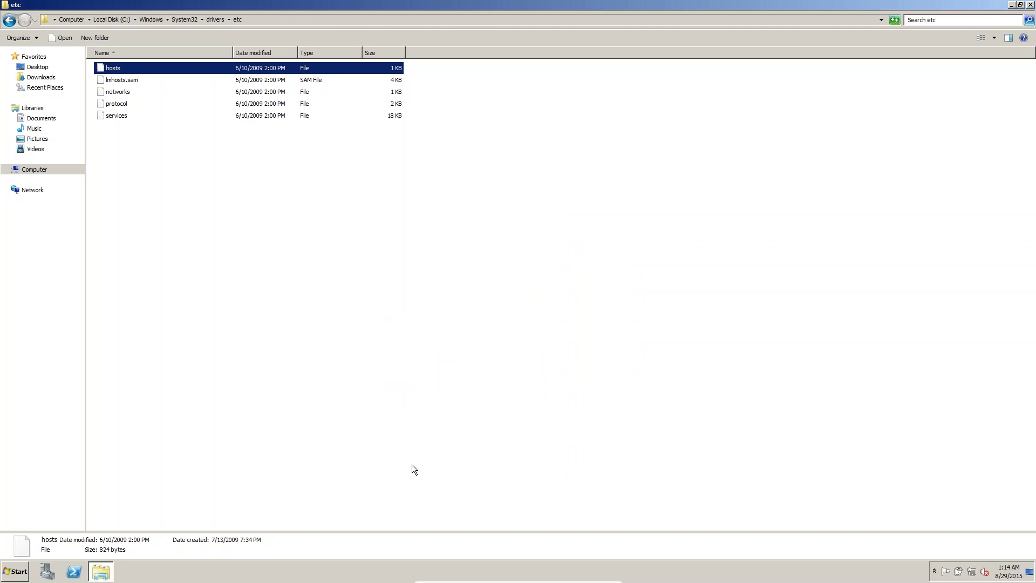
left_click(108, 71)
Step: Open hosts in Notepad, copy the 127.0.0.1 localhost line to the end, and add 10.10.10.10 below
double_click(108, 72)
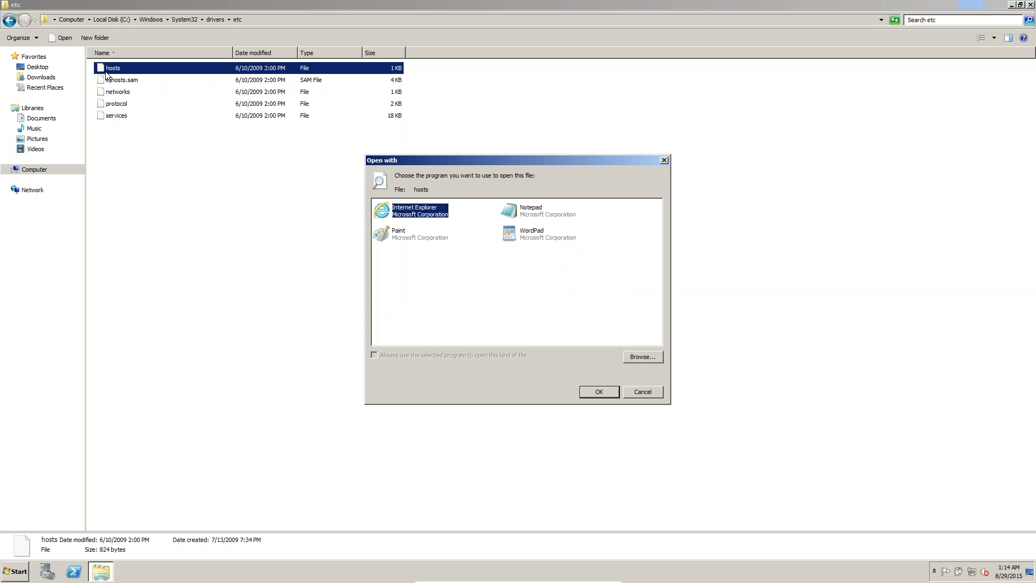
left_click(538, 210)
left_click(592, 393)
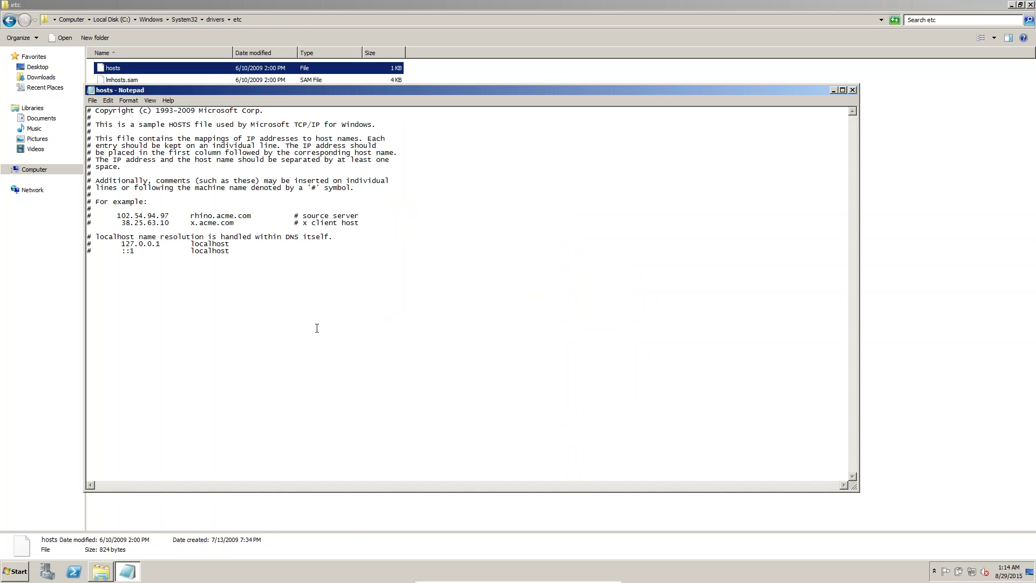
left_click_drag(121, 244, 241, 243)
key("ctrl+c")
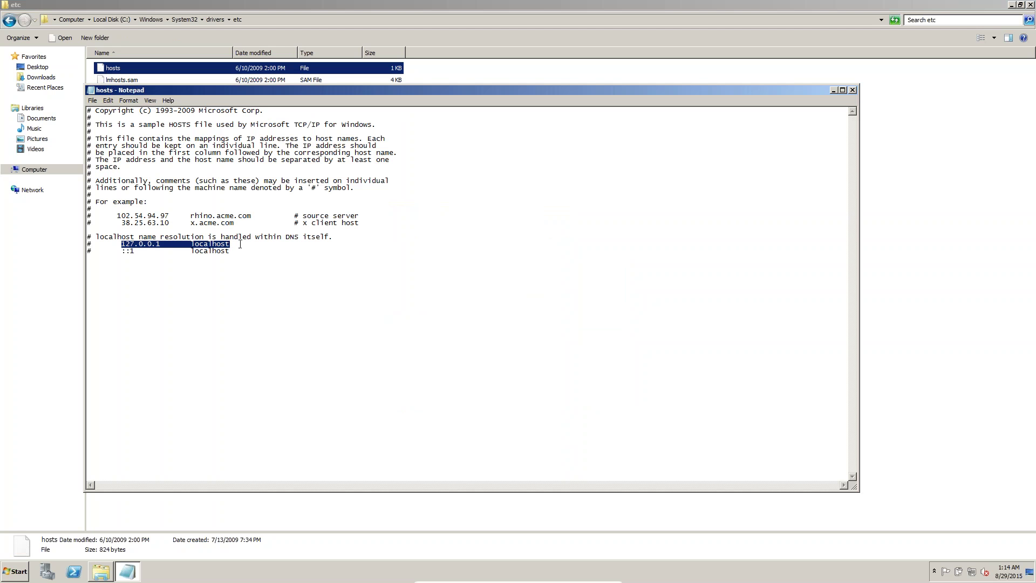
left_click(203, 277)
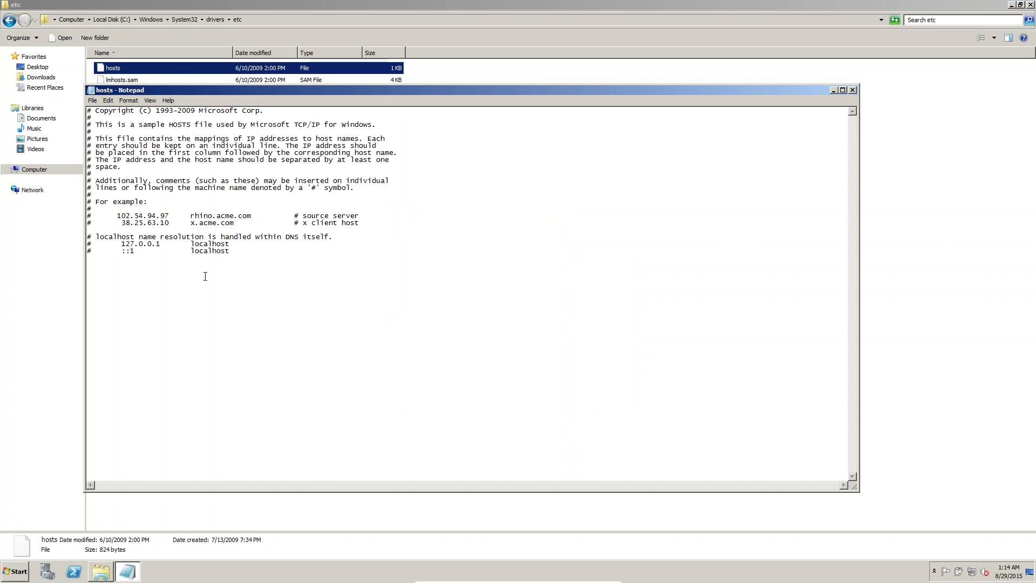
key("ctrl+v")
type("10.10.10.10")
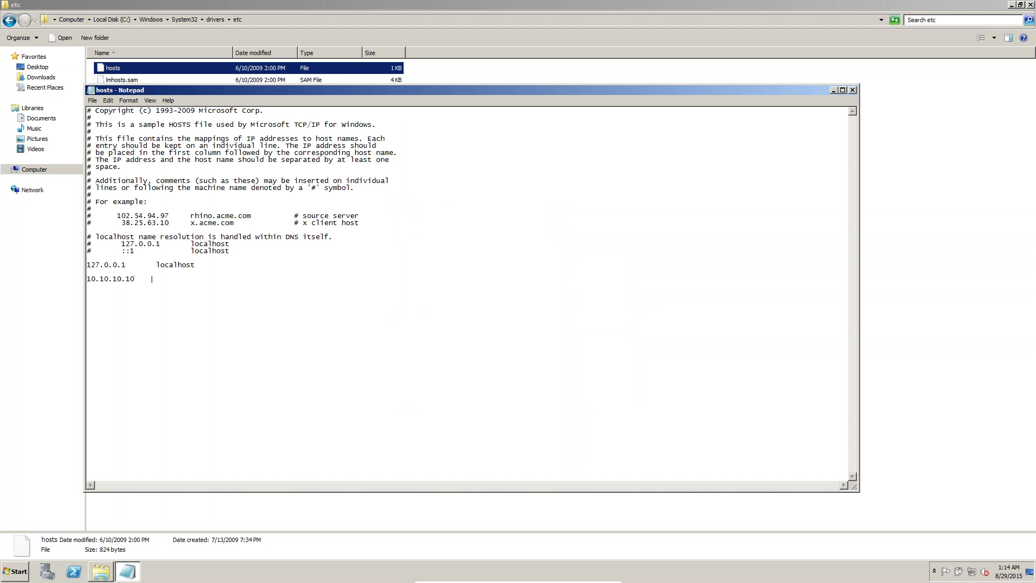
Step: Open System properties from Computer and start changing the computer name
key("super")
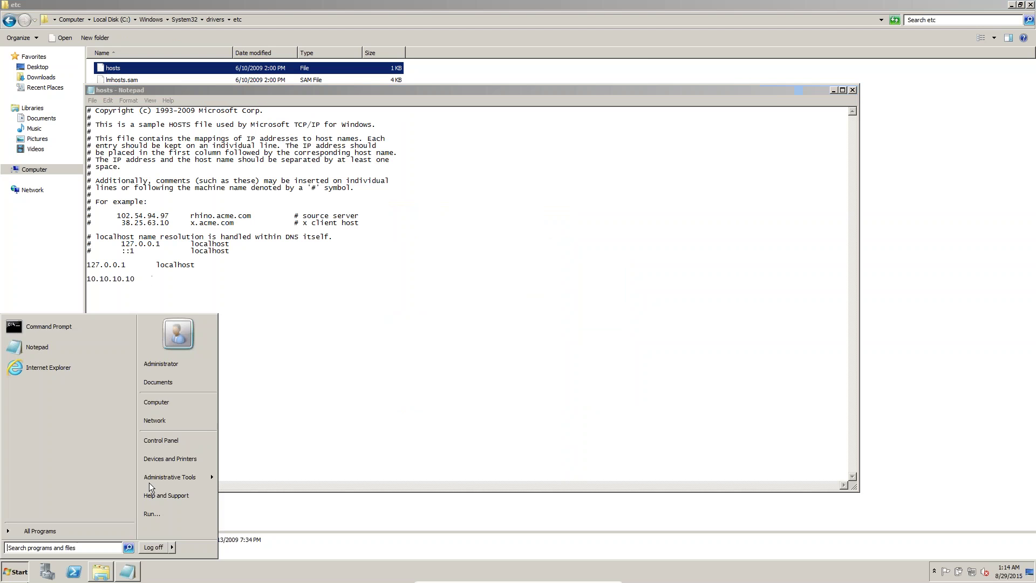
right_click(160, 405)
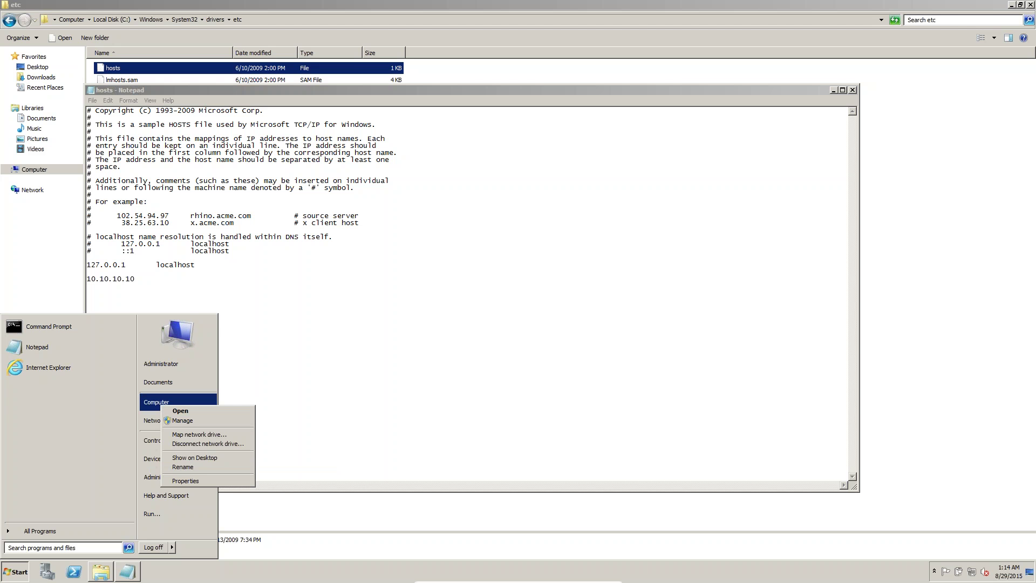
left_click(199, 482)
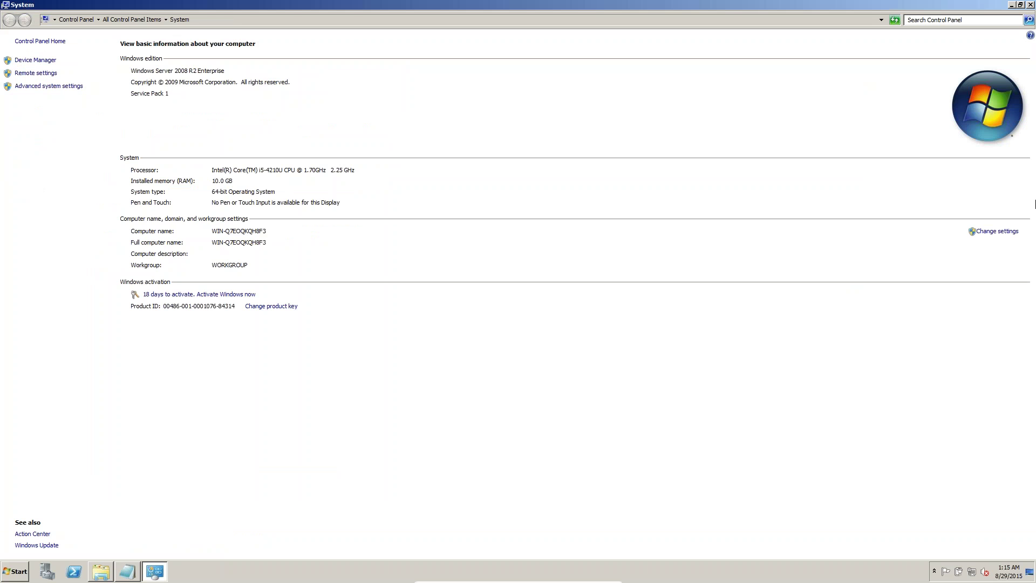
left_click(997, 231)
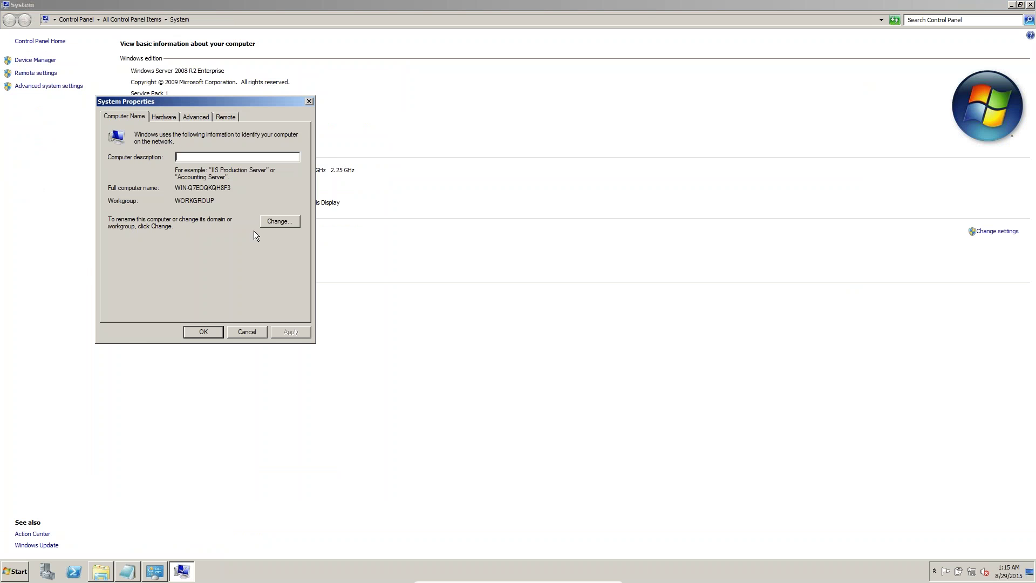
left_click(278, 222)
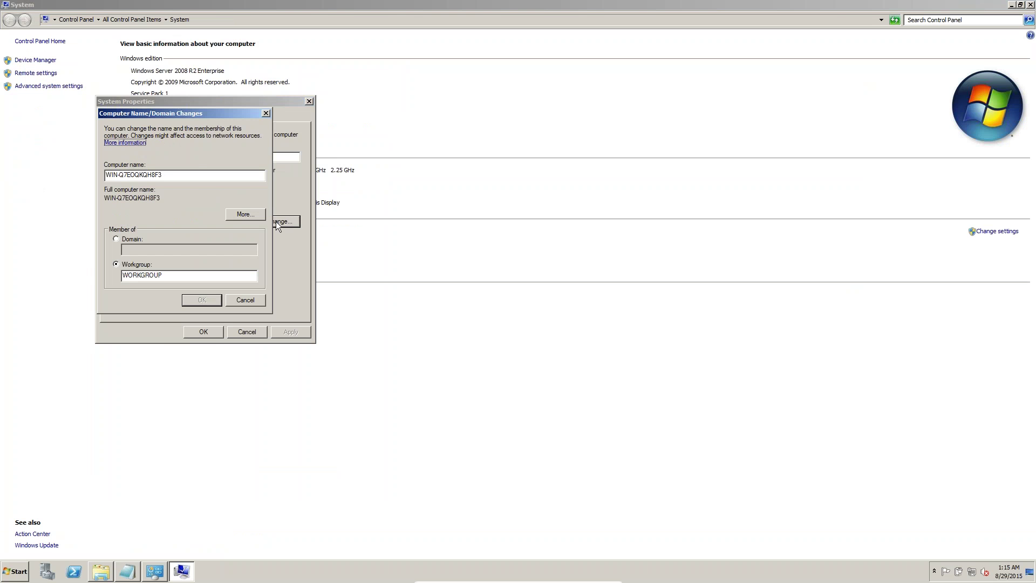
Step: Enter OBIA11.1.1.8.1 as the computer name and submit it, getting a formatting error
key("Tab")
type("OBIA")
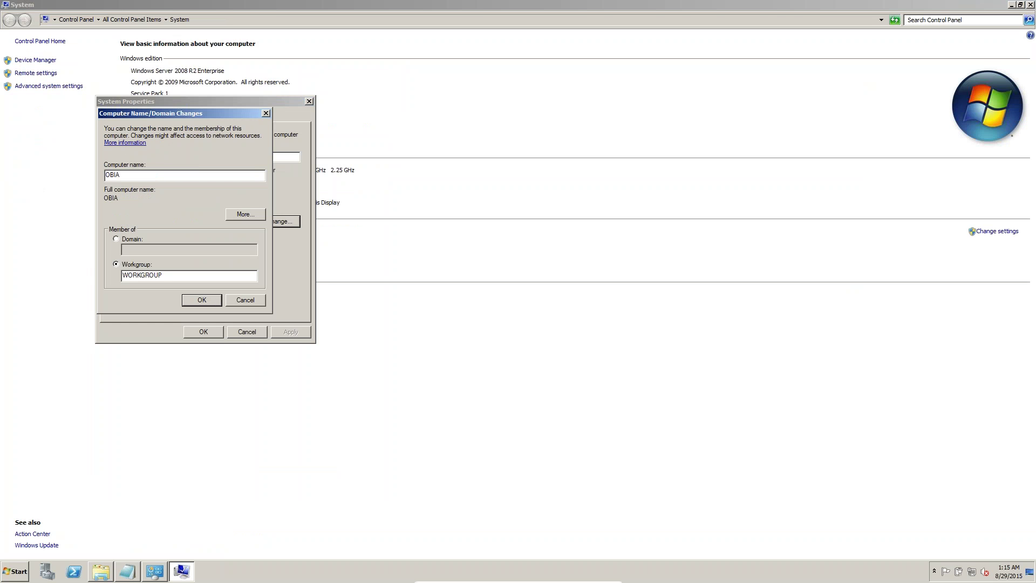
type("11.1.1.8.1")
left_click_drag(166, 179, 73, 179)
left_click(197, 301)
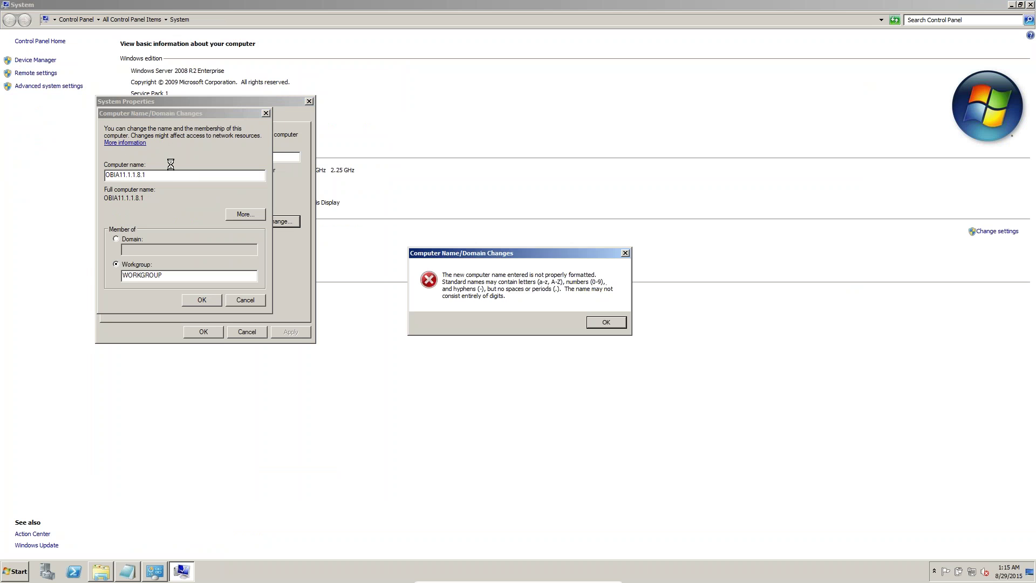
Step: Correct the computer name to OBIA111181, confirm the restart notice, and choose Restart Later
left_click(624, 320)
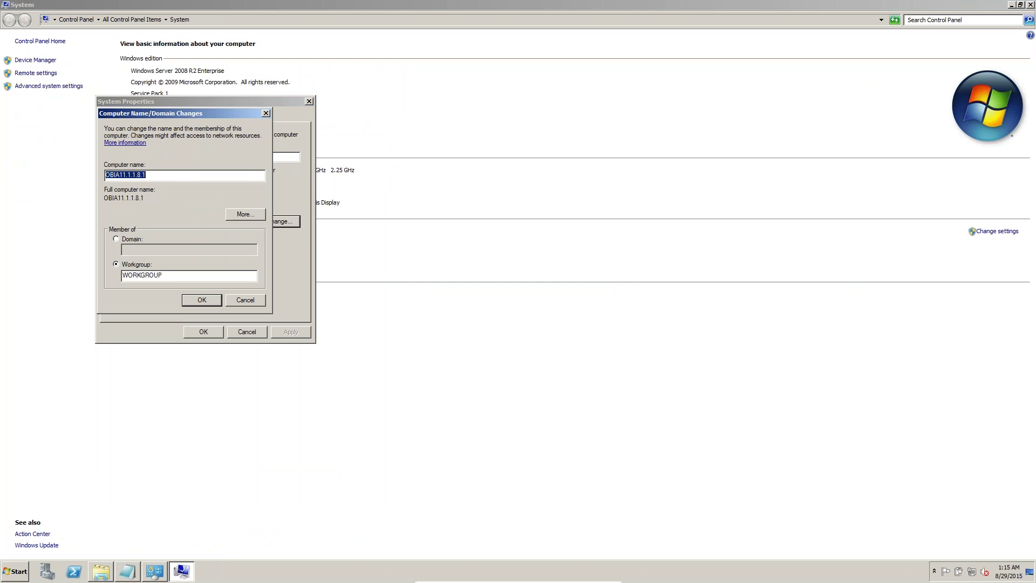
type("OBIA111181")
left_click(187, 303)
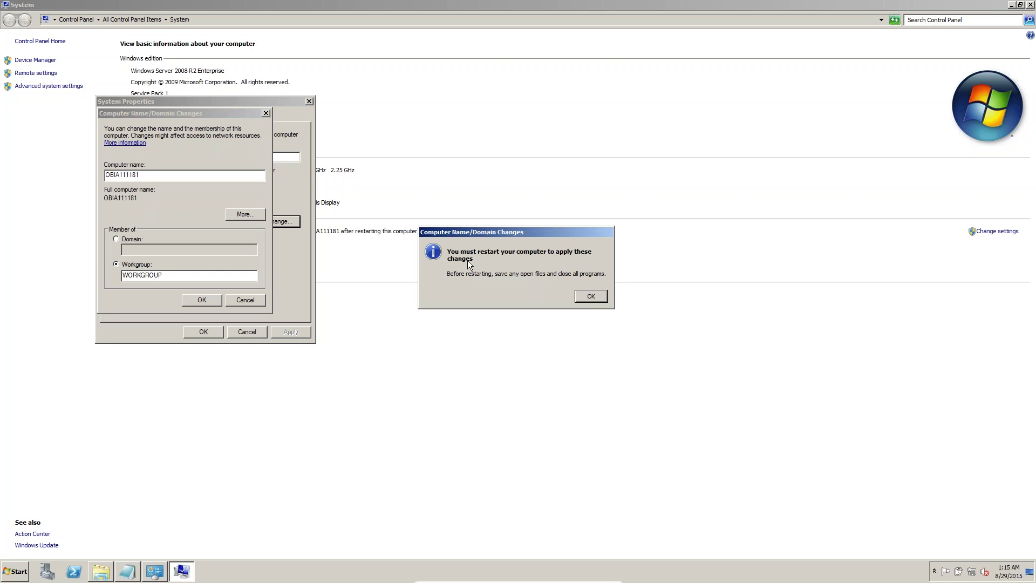
left_click(591, 296)
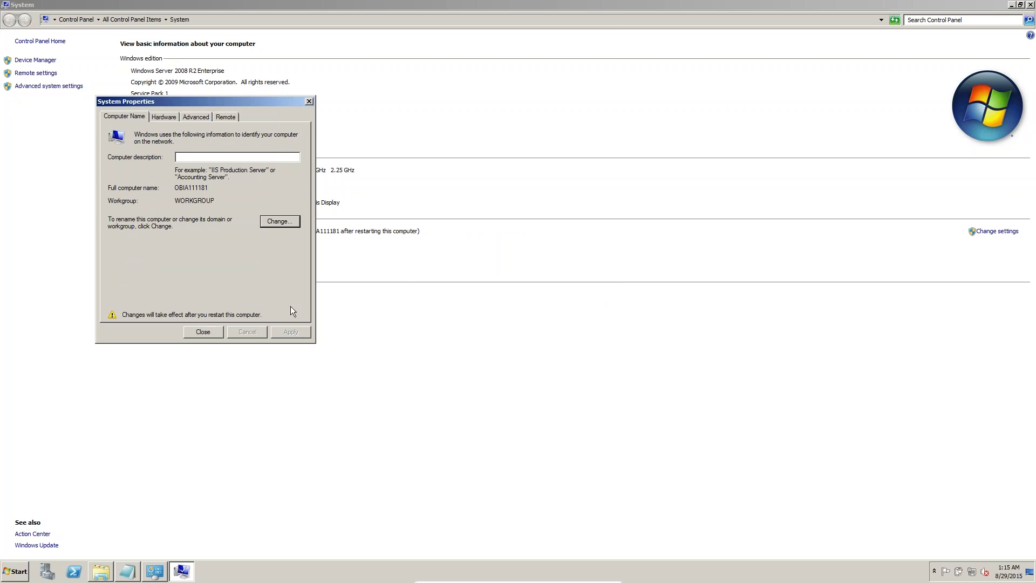
left_click(207, 331)
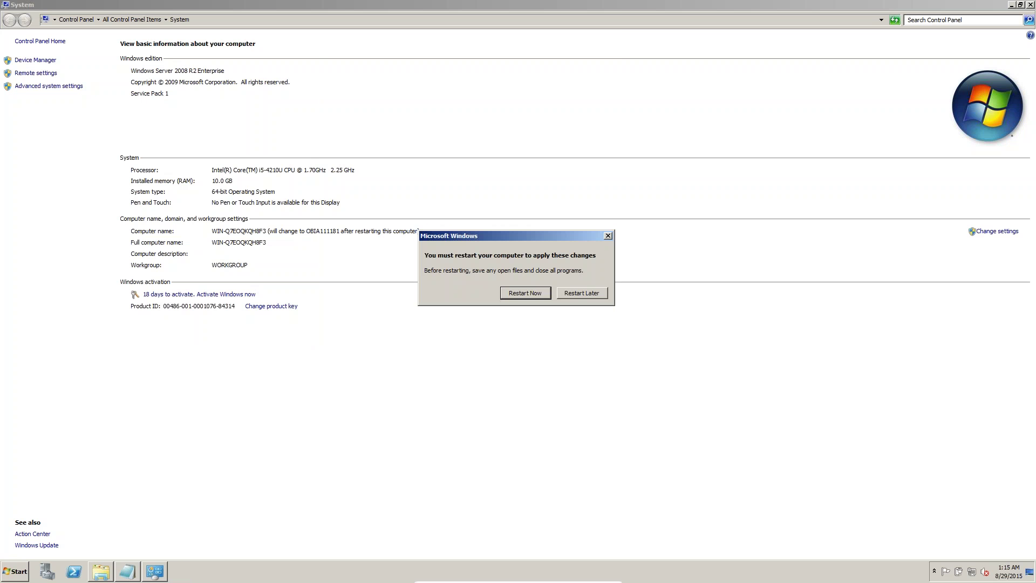
left_click(587, 295)
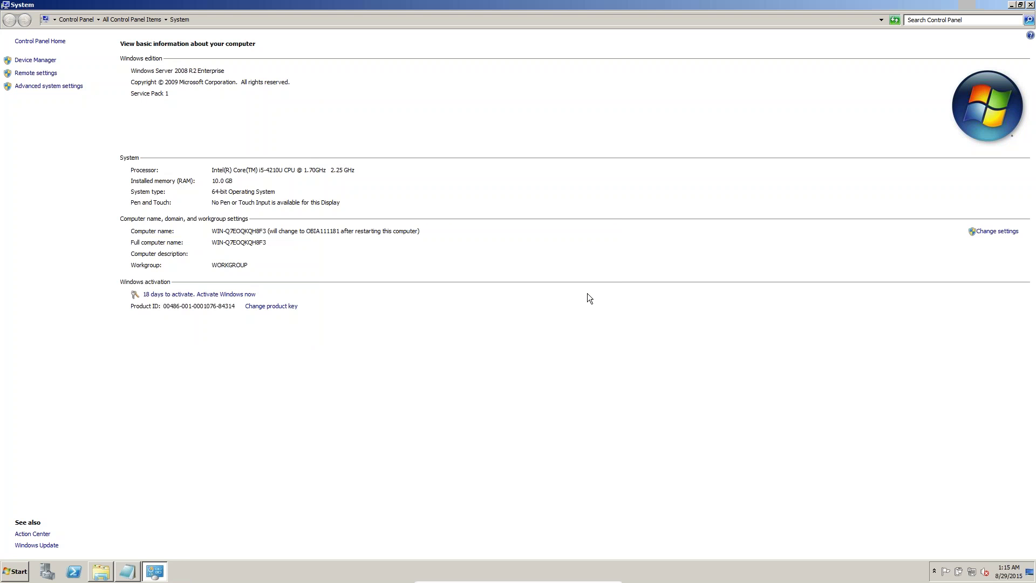
Step: Reopen Computer Properties from the Start menu to verify the pending OBIA111181 name, then close it
left_click(1031, 7)
left_click(14, 572)
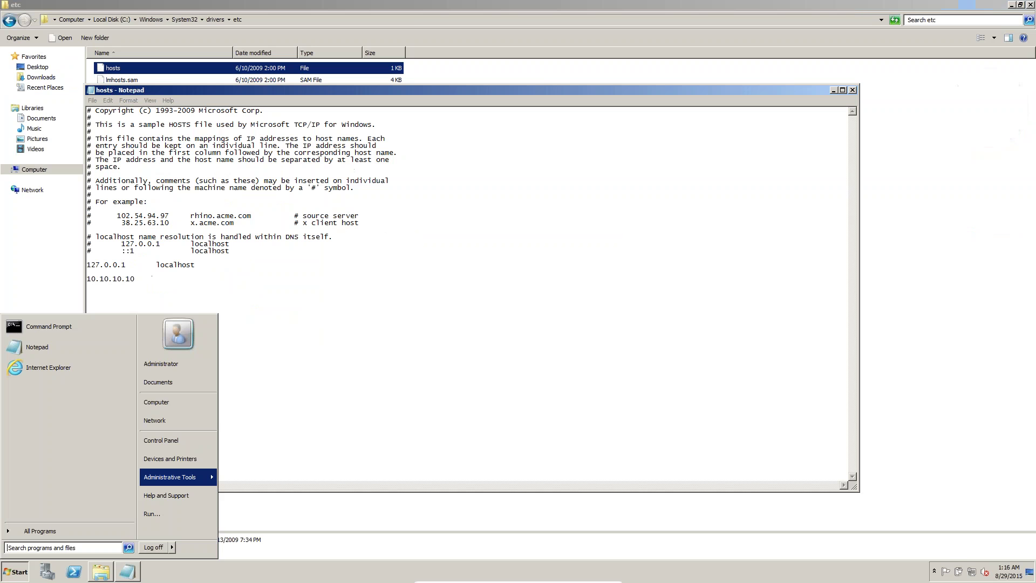
right_click(175, 403)
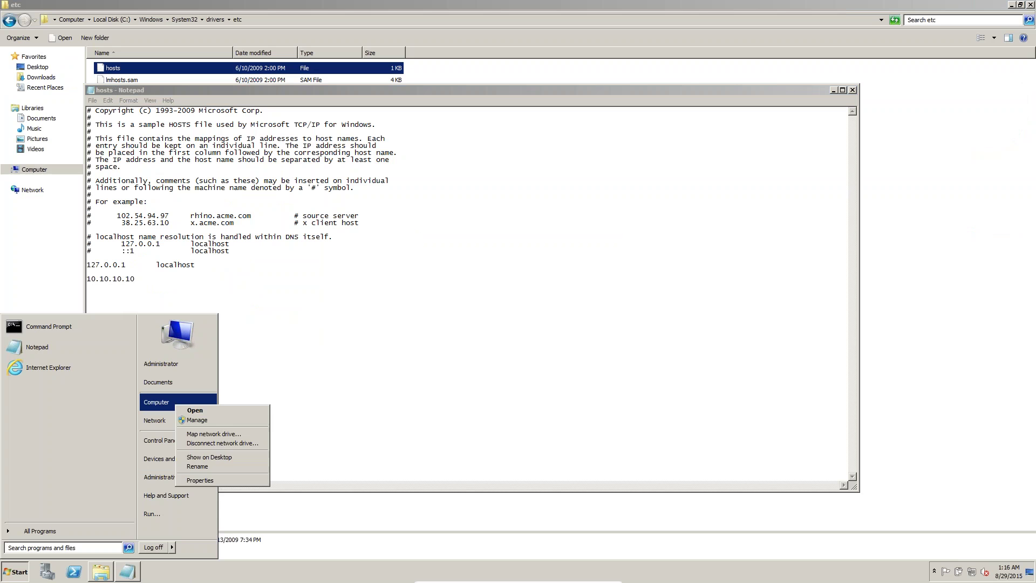
left_click(195, 480)
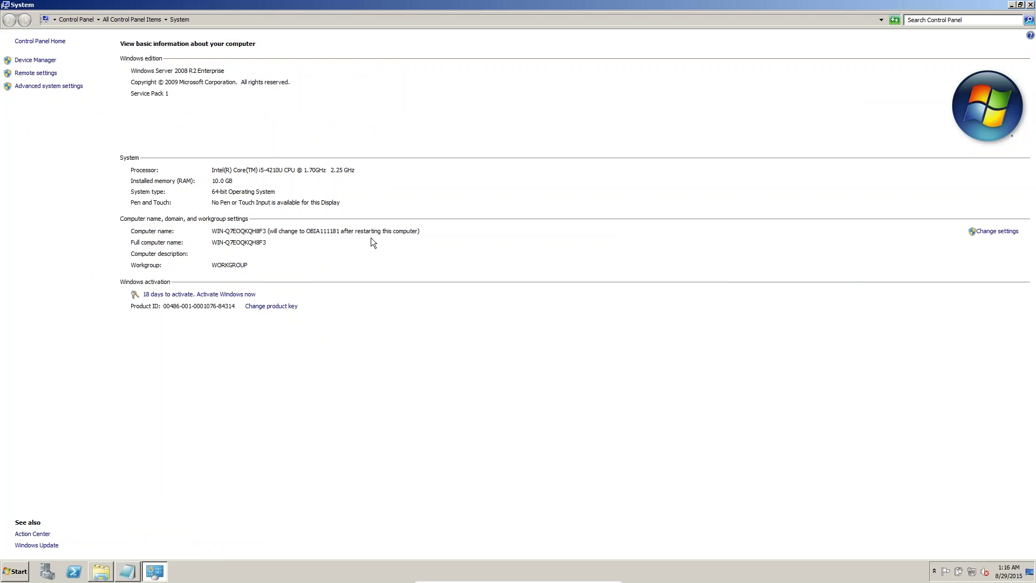
left_click(1030, 4)
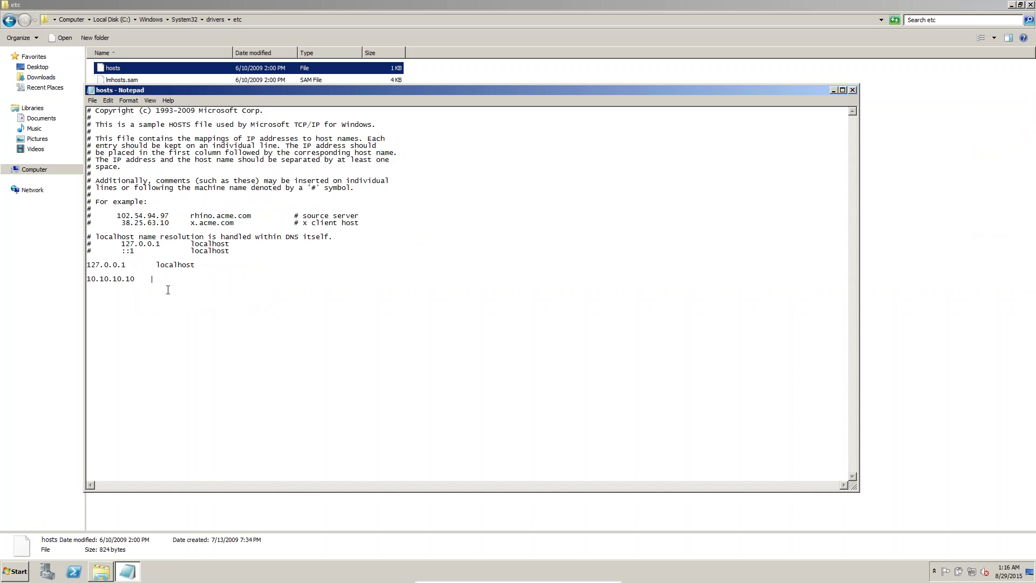
Step: Complete the hosts line as '10.10.10.10 OBIA111181' and save the file
type("OBIA111181")
left_click(93, 101)
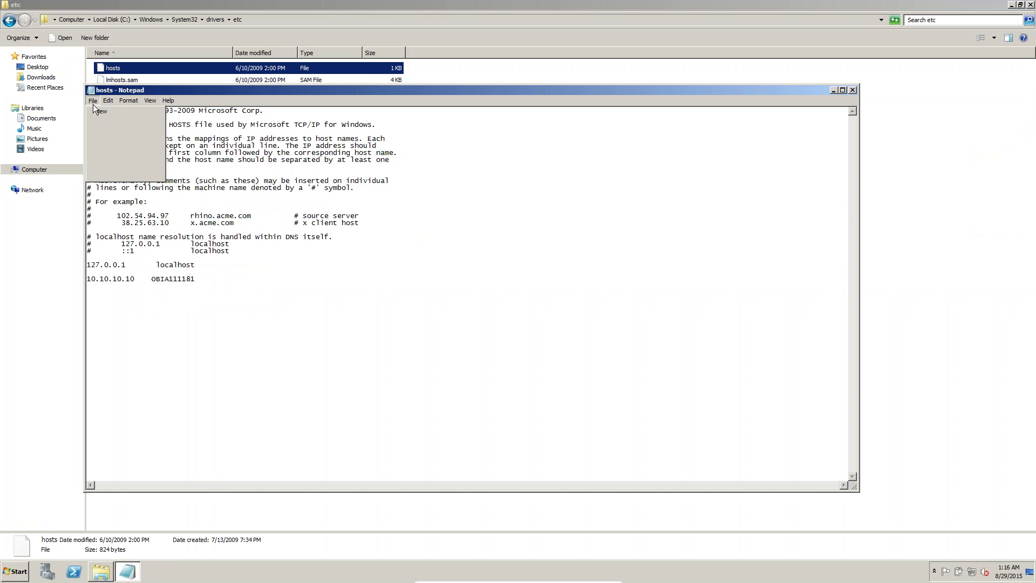
left_click(94, 132)
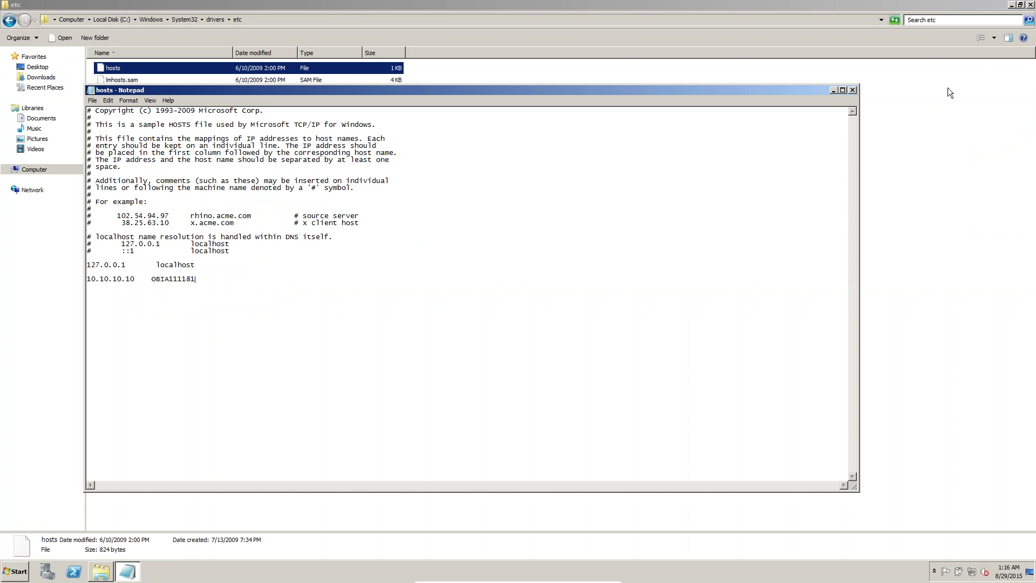
Step: Close Notepad and the etc folder window
left_click(853, 90)
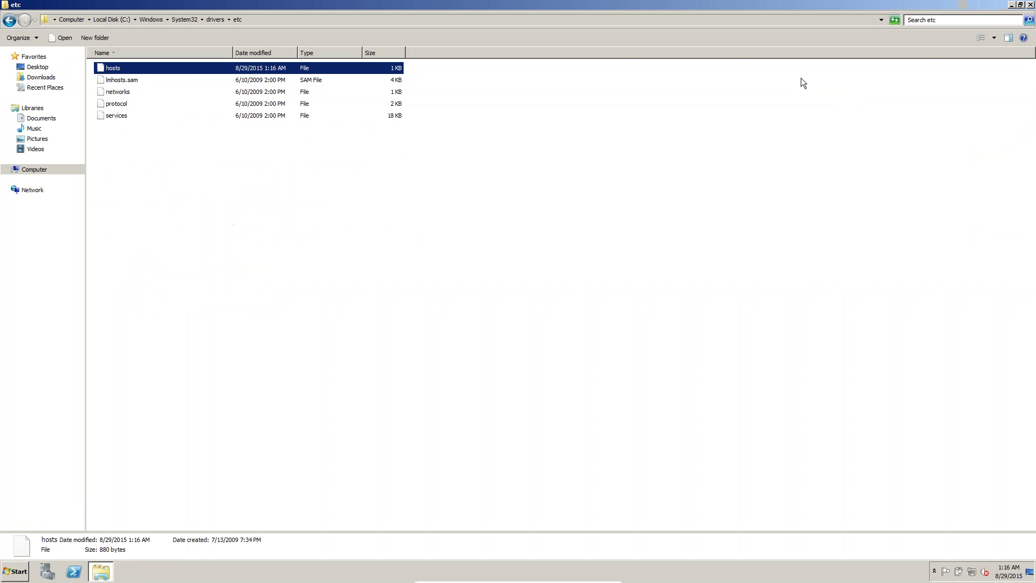
left_click(175, 235)
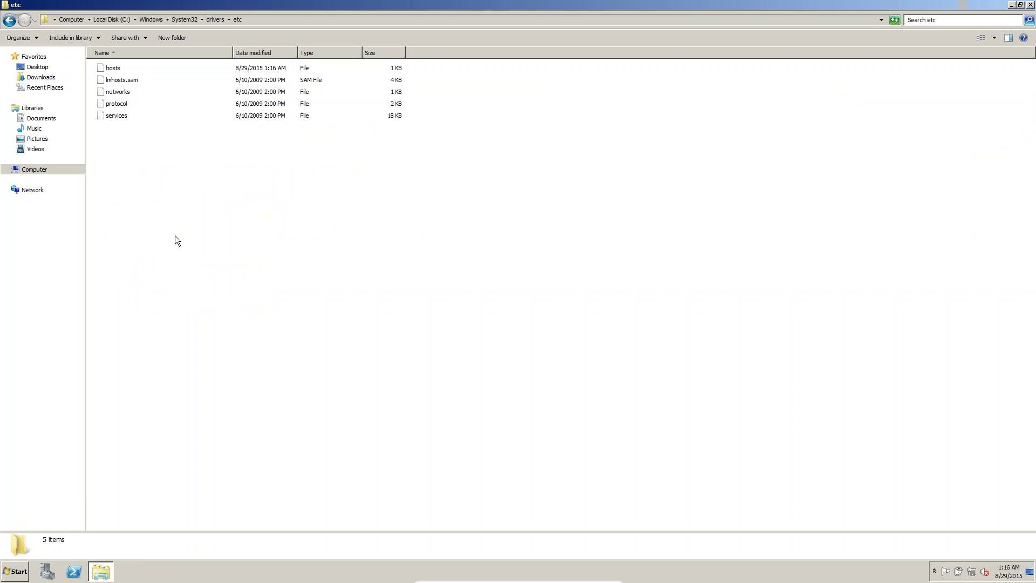
left_click(1030, 5)
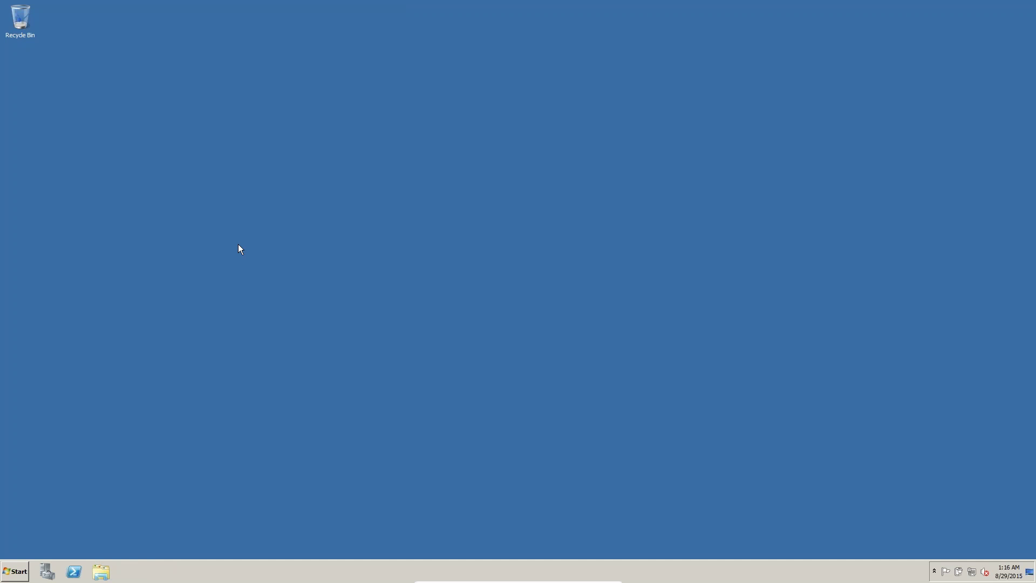